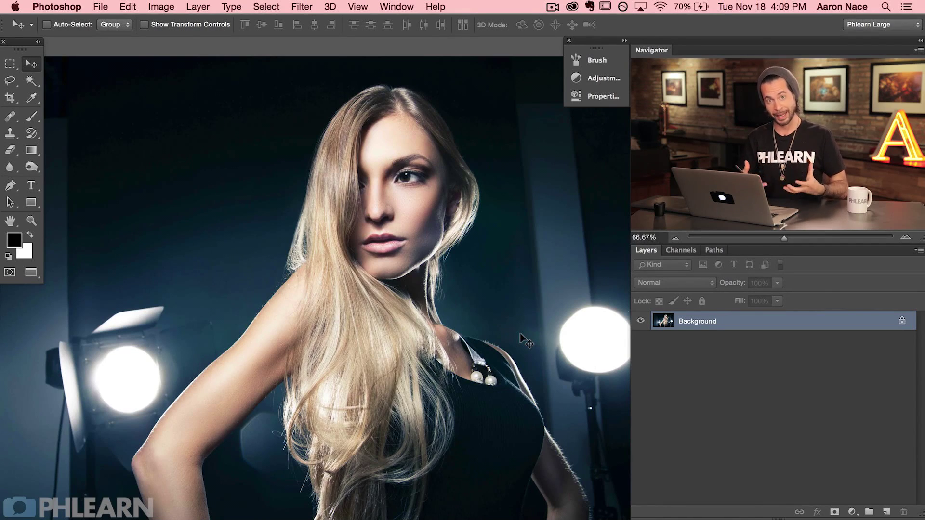
Fill Layer 1 with white, covering the portrait
key(super+shift+alt+n)
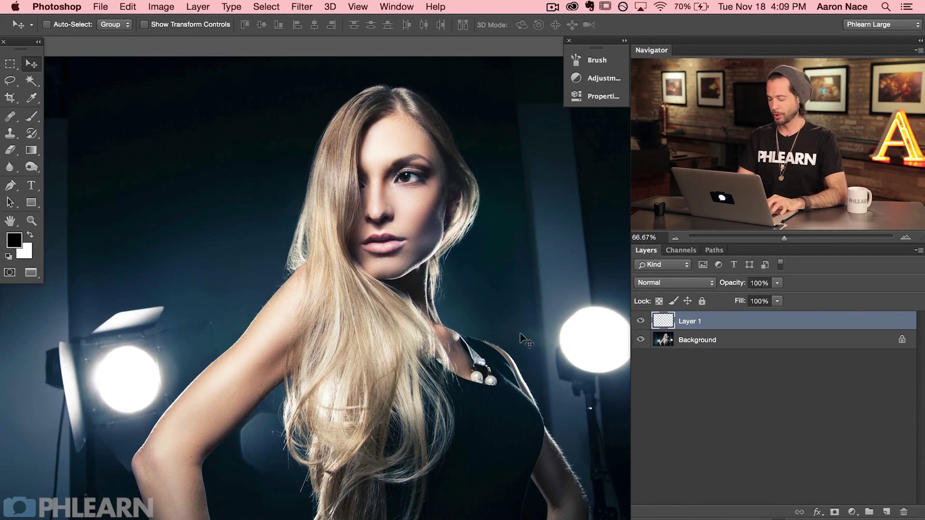
key(shift+BackSpace)
key(Return)
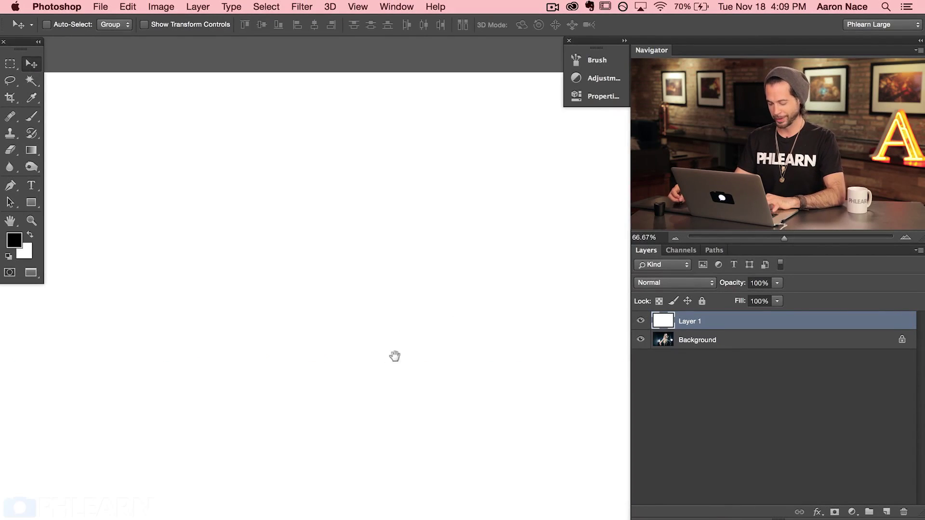
Brush-sketch the light rectangle, a 'Top' label, the subject from above, and a curved arrow
key(b)
mouse_move(184, 263)
mouse_down()
mouse_move(185, 321)
mouse_move(200, 322)
mouse_move(216, 300)
mouse_move(215, 272)
mouse_move(204, 283)
mouse_move(178, 261)
mouse_move(225, 289)
mouse_move(223, 280)
mouse_move(248, 280)
mouse_move(251, 302)
mouse_move(219, 306)
mouse_up()
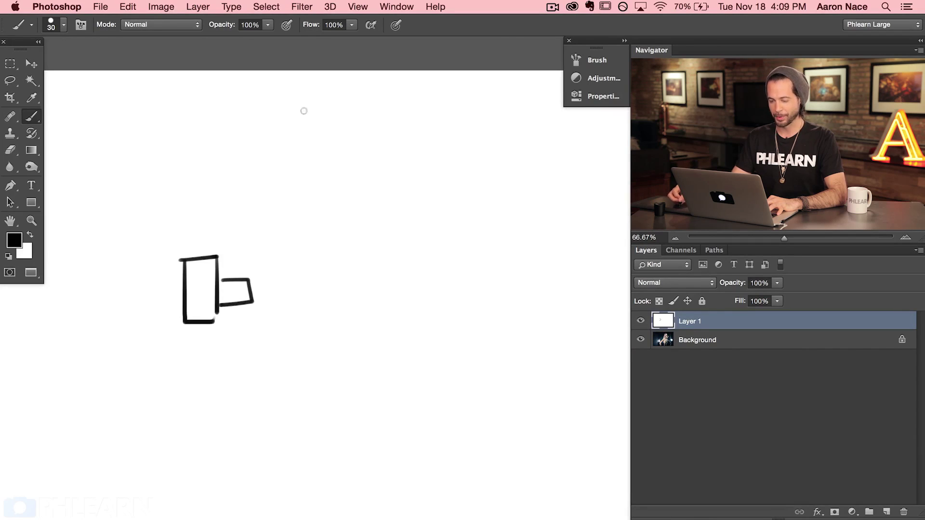
mouse_move(289, 105)
mouse_down()
mouse_move(304, 126)
mouse_move(311, 105)
mouse_move(319, 125)
mouse_move(346, 138)
mouse_up()
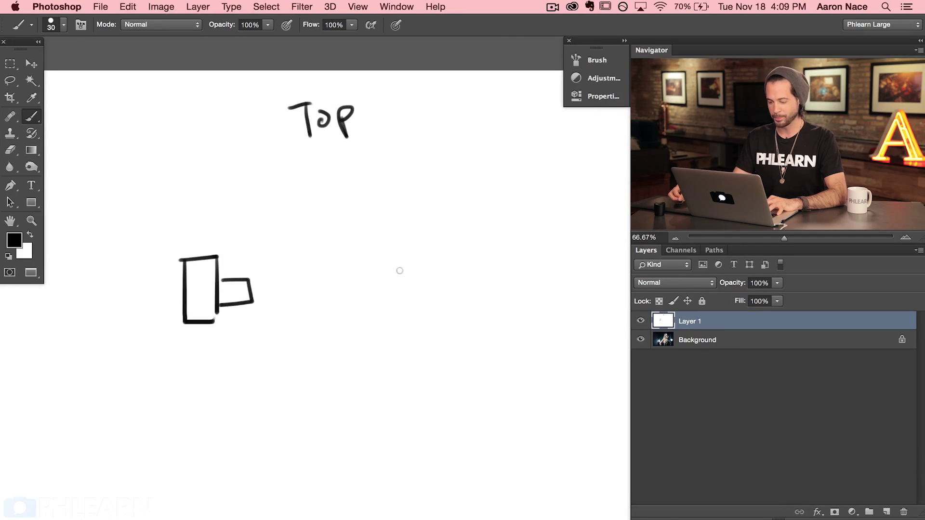
mouse_move(405, 264)
mouse_down()
mouse_move(415, 263)
mouse_move(392, 292)
mouse_move(419, 238)
mouse_move(424, 258)
mouse_up()
mouse_move(401, 307)
mouse_down()
mouse_move(422, 316)
mouse_move(425, 298)
mouse_move(427, 319)
mouse_up()
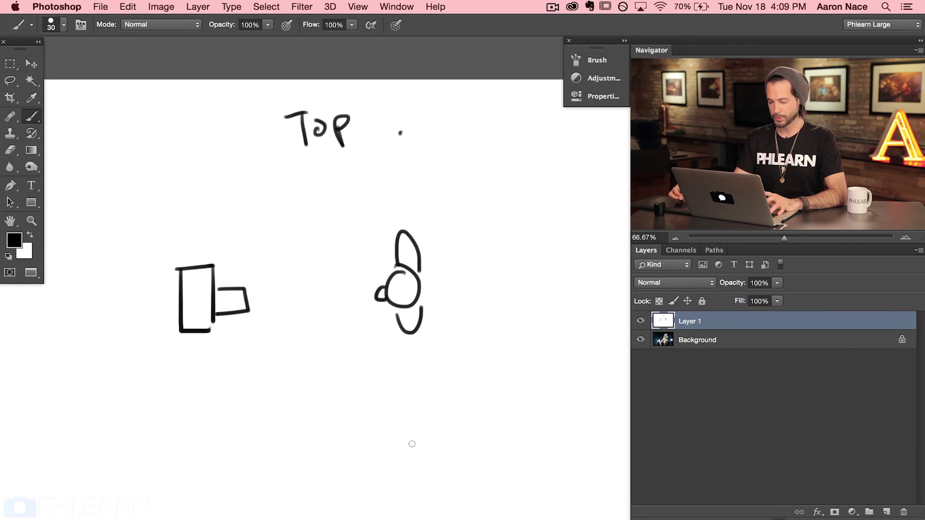
mouse_move(433, 130)
mouse_down()
mouse_move(539, 354)
mouse_move(477, 426)
mouse_up()
mouse_move(471, 410)
mouse_down()
mouse_move(464, 430)
mouse_move(495, 445)
mouse_up()
mouse_move(438, 149)
mouse_down()
mouse_move(418, 127)
mouse_move(460, 138)
mouse_move(461, 125)
mouse_up()
Add more arrowheads and an arrow from the upper right toward the light rectangle
mouse_move(551, 129)
mouse_down()
mouse_move(483, 154)
mouse_move(506, 164)
mouse_up()
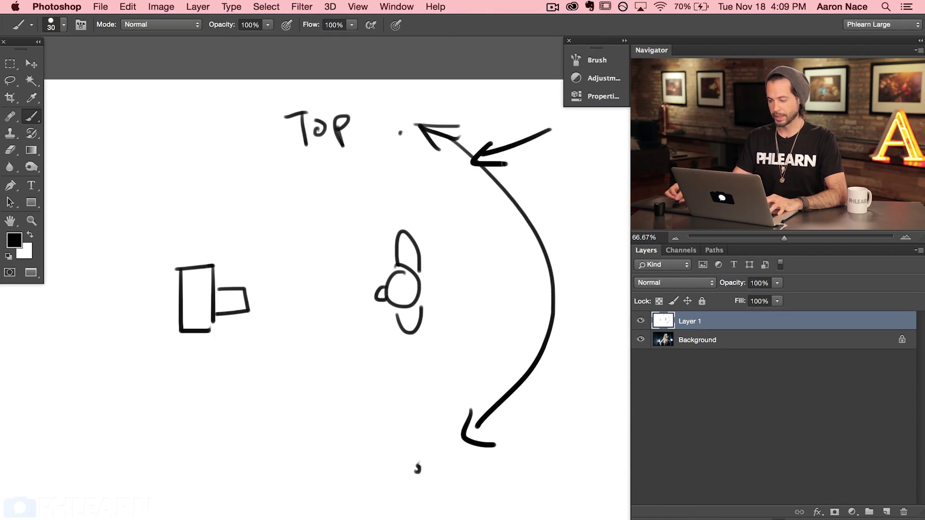
drag(566, 391, 572, 422)
drag(514, 397, 557, 417)
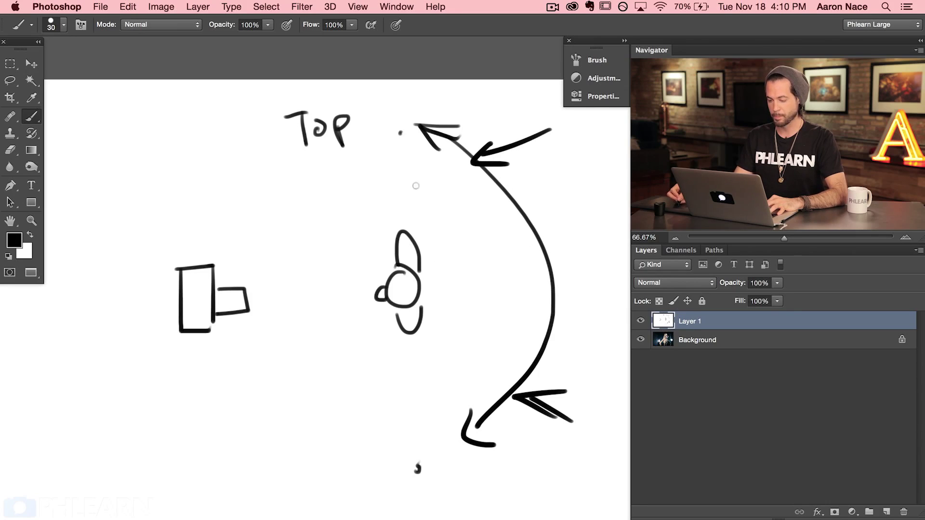
scroll(437, 214, right, 2)
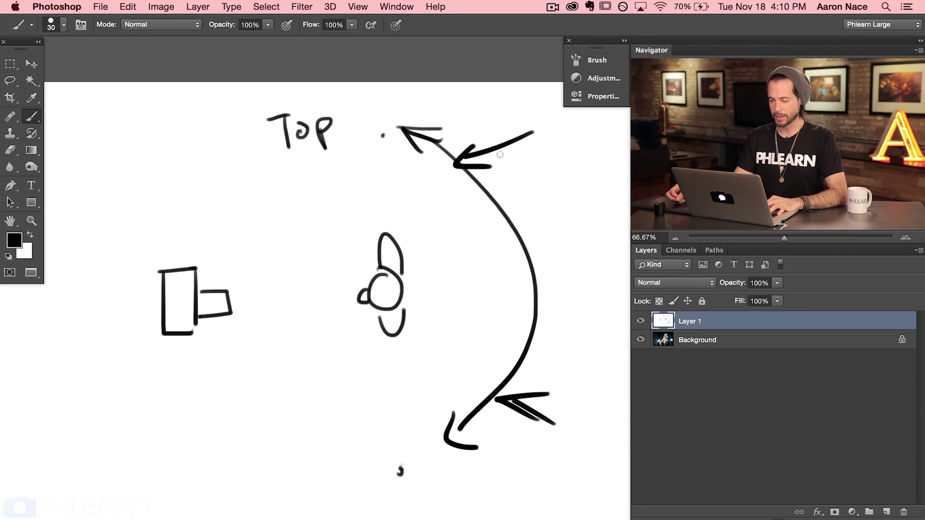
mouse_move(526, 136)
mouse_down()
mouse_move(247, 289)
mouse_move(269, 293)
mouse_move(198, 308)
mouse_up()
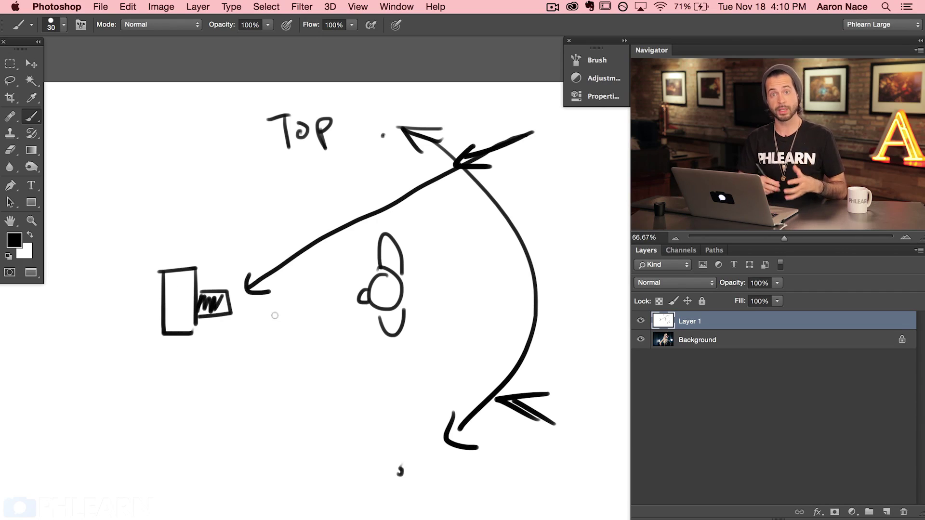
Undo the last three stray strokes and pan the sketch right
key(ctrl+alt+z)
key(ctrl+alt+z)
key(ctrl+alt+z)
key(ctrl+alt+z)
key(ctrl+alt+z)
key(ctrl+alt+z)
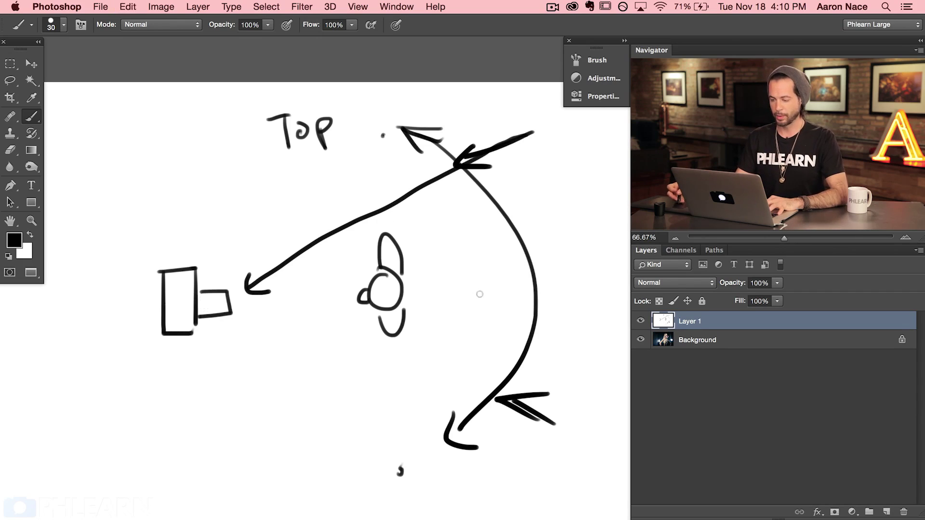
key(ctrl+alt+z)
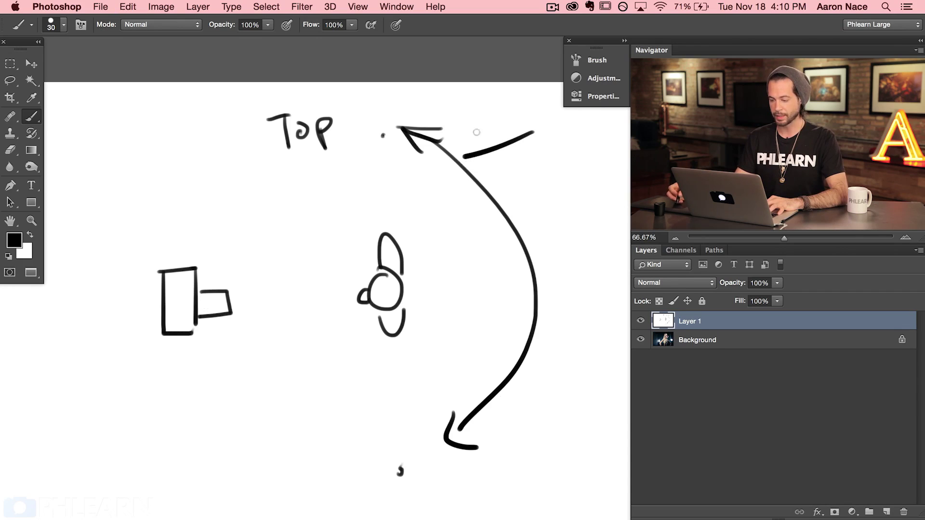
key(ctrl+alt+z)
drag(216, 288, 298, 251)
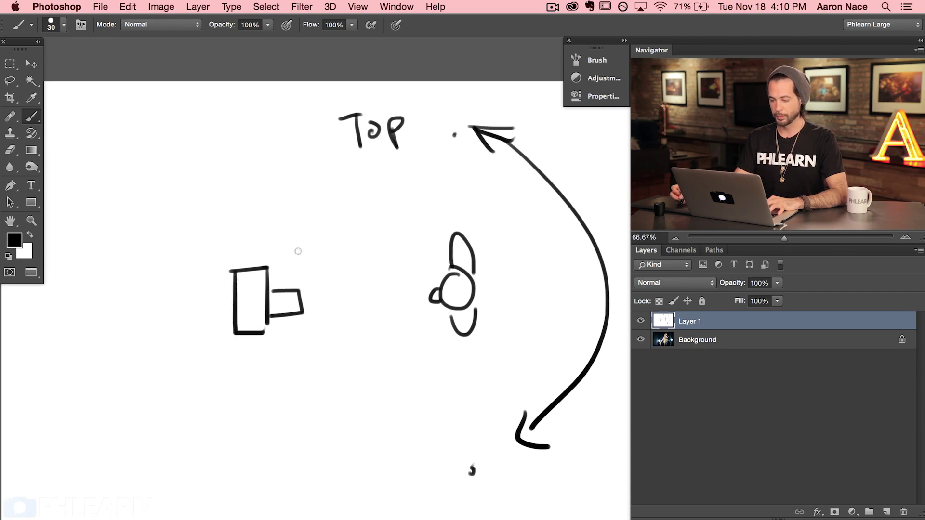
Draw arrows toward the rectangle and the subject, then delete the sketch layer
mouse_move(154, 140)
mouse_down()
mouse_move(240, 188)
mouse_move(241, 179)
mouse_move(236, 211)
mouse_up()
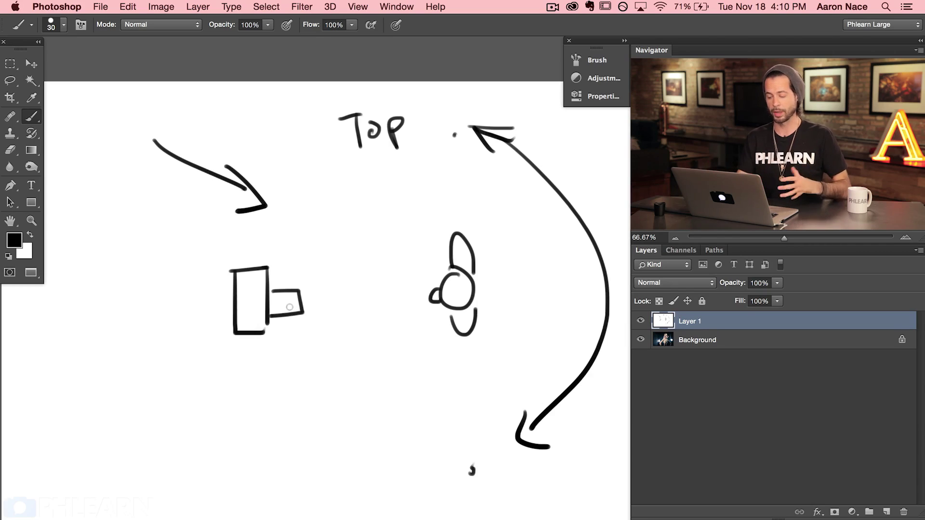
drag(554, 225, 507, 250)
mouse_move(517, 230)
mouse_down()
mouse_move(502, 266)
mouse_move(540, 271)
mouse_up()
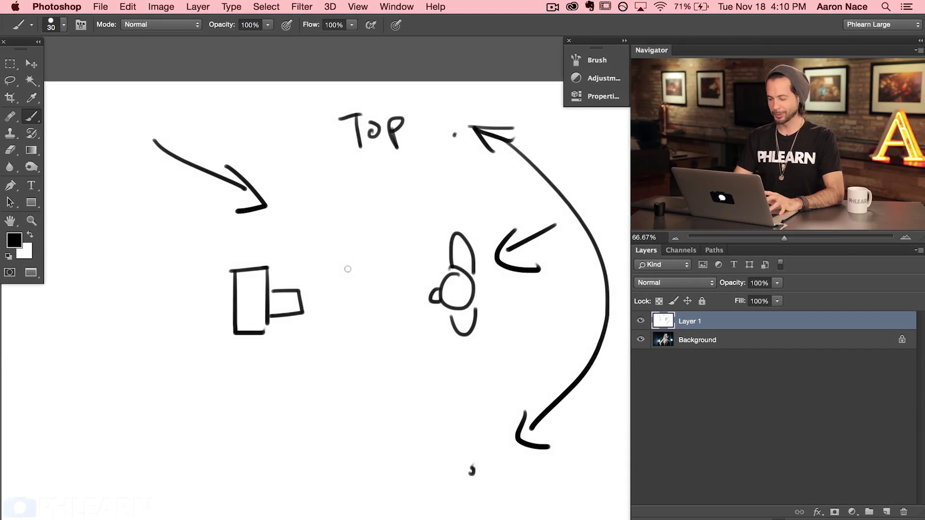
key(Delete)
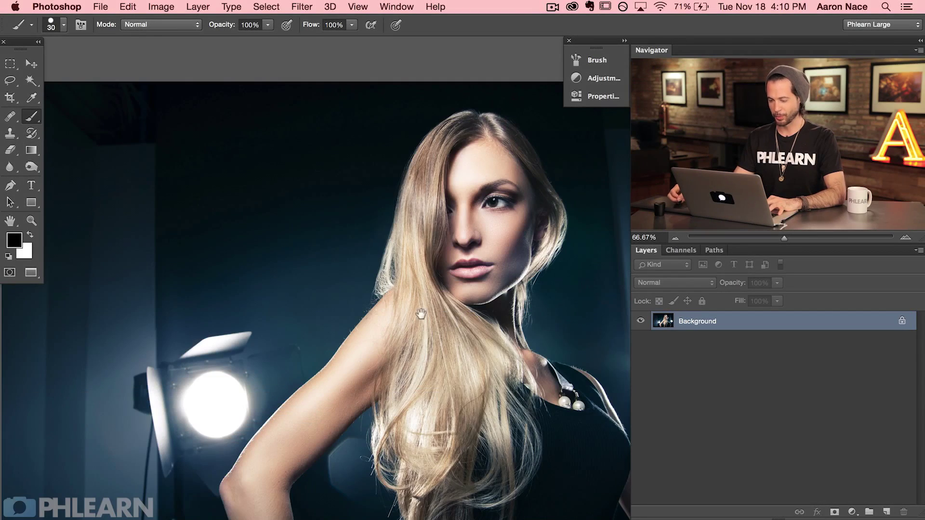
Pan the portrait left so both studio lights are in view
drag(420, 314, 318, 315)
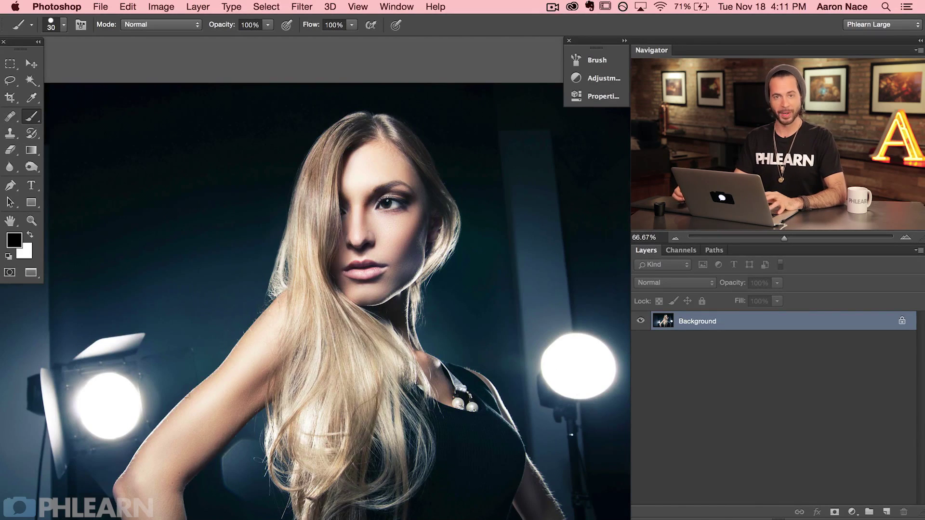
drag(387, 375, 379, 375)
Create Layer 1, dismiss the empty-layer Lens Flare error, and stamp a visible merged copy into it
key(super+alt+shift+n)
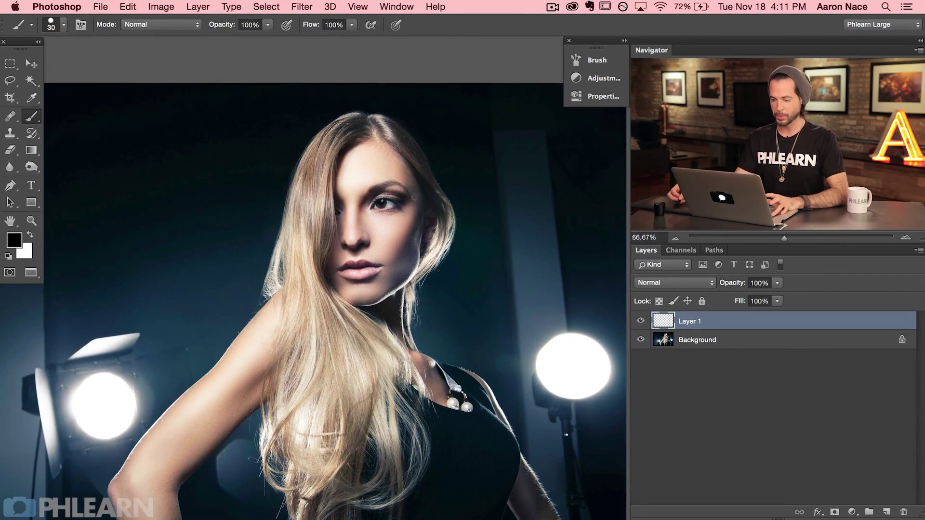
click(302, 7)
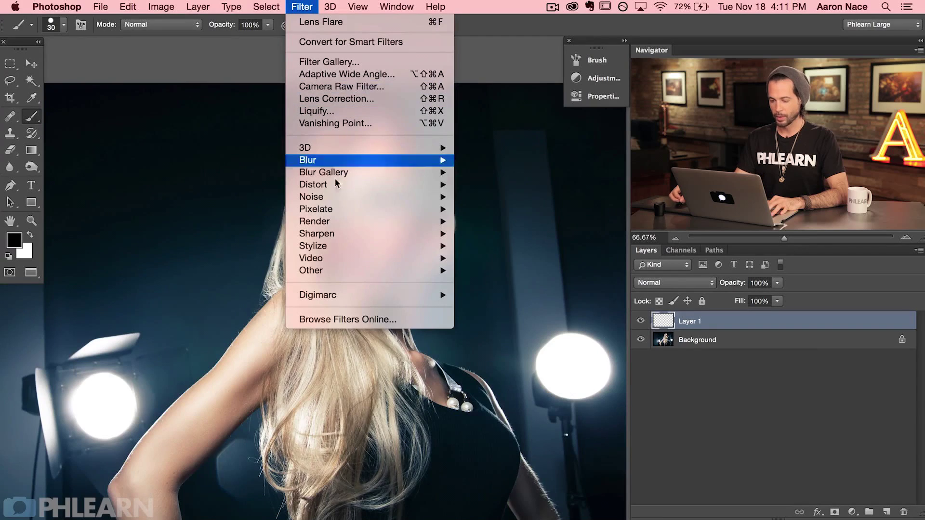
mouse_move(340, 224)
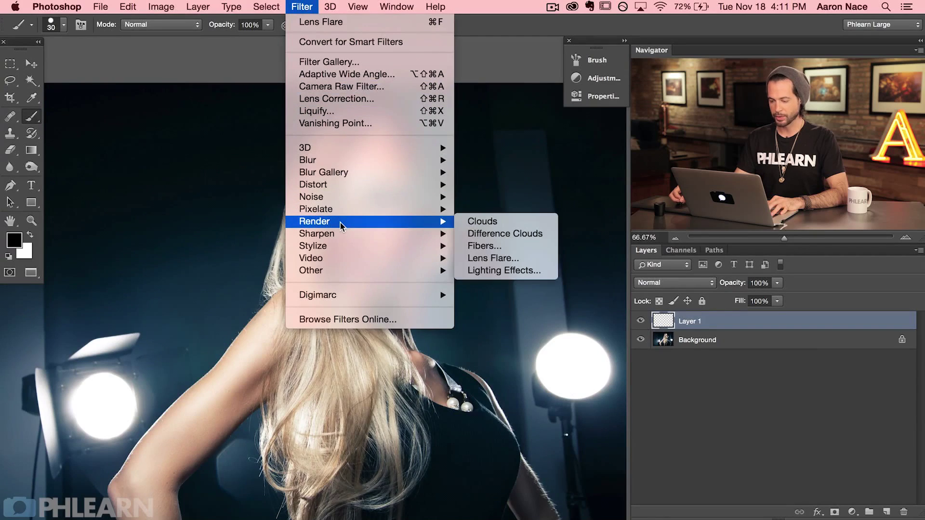
click(522, 257)
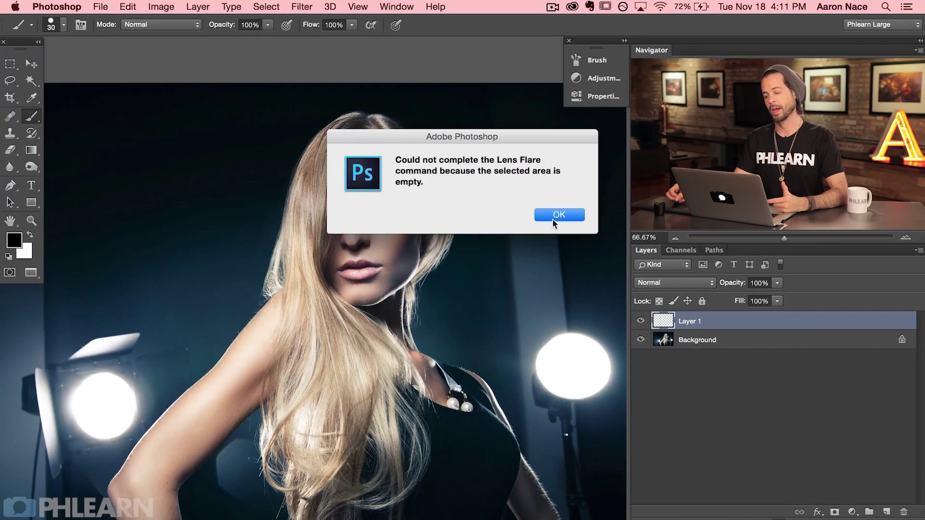
click(550, 218)
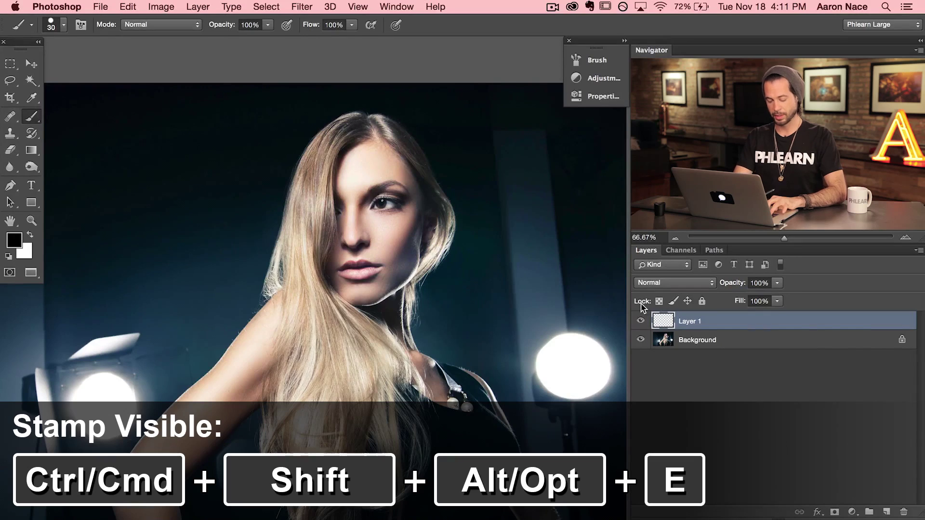
key(super+shift+alt+e)
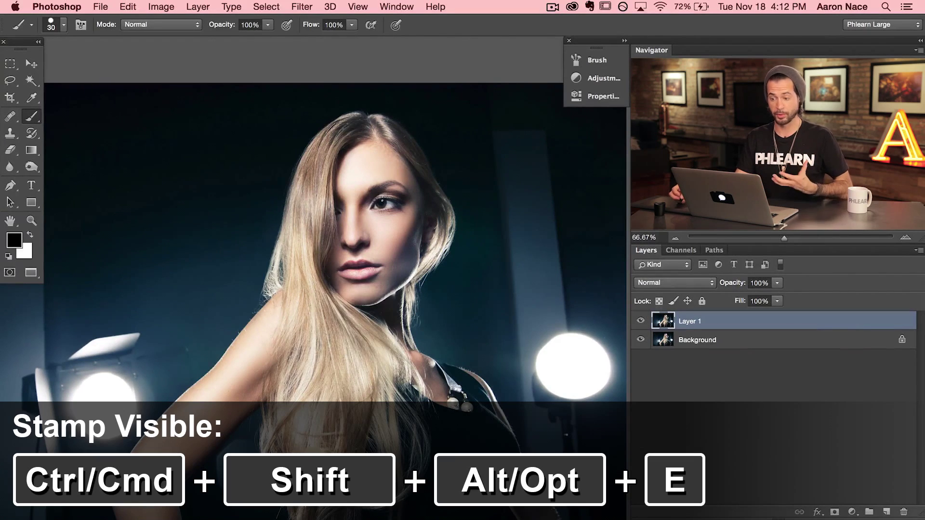
Open Lens Flare and place the flare centre on the right studio light
click(303, 7)
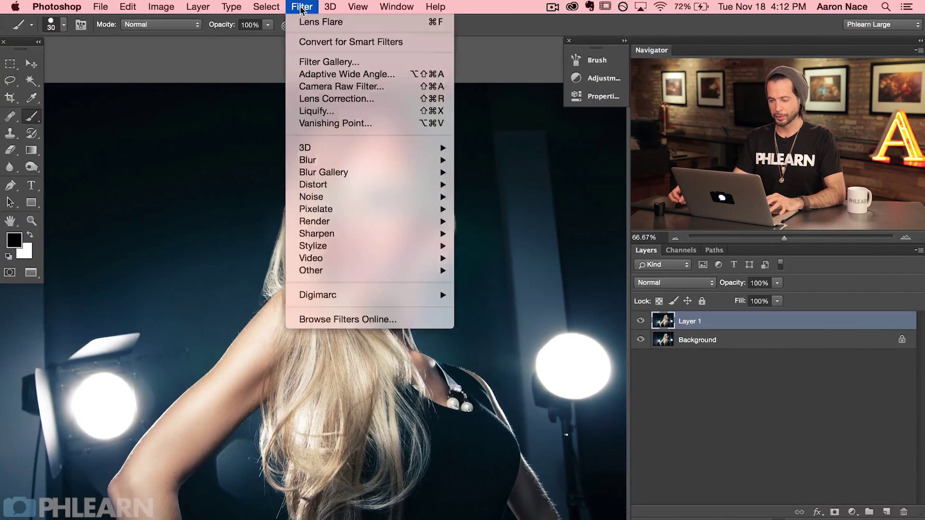
mouse_move(340, 223)
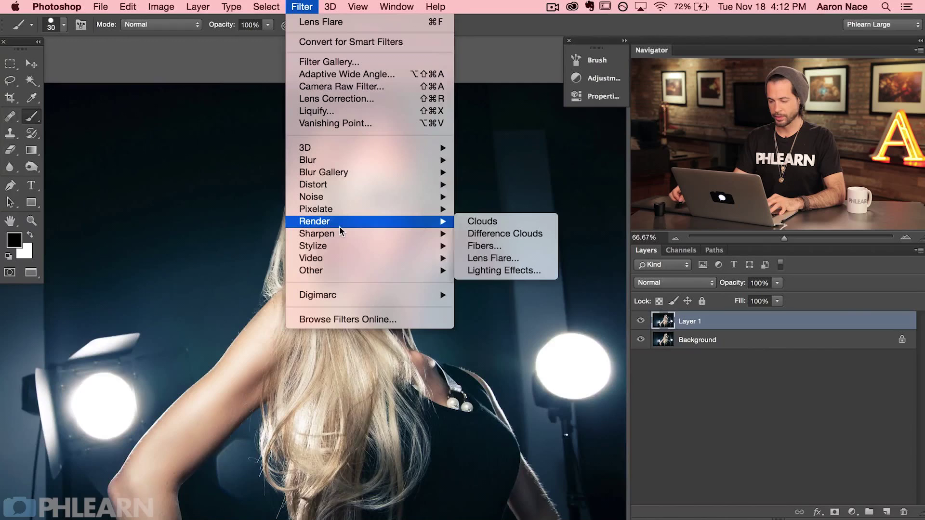
click(504, 258)
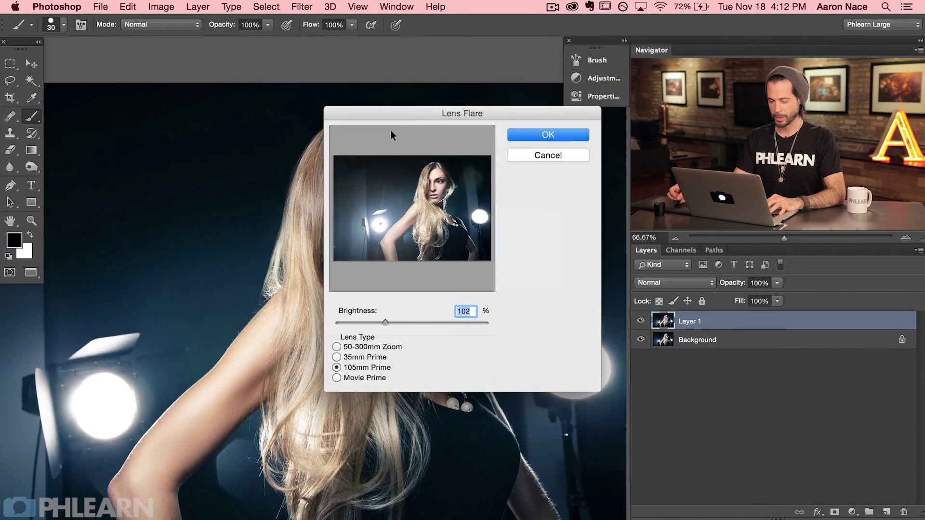
drag(408, 114, 361, 139)
drag(337, 248, 430, 239)
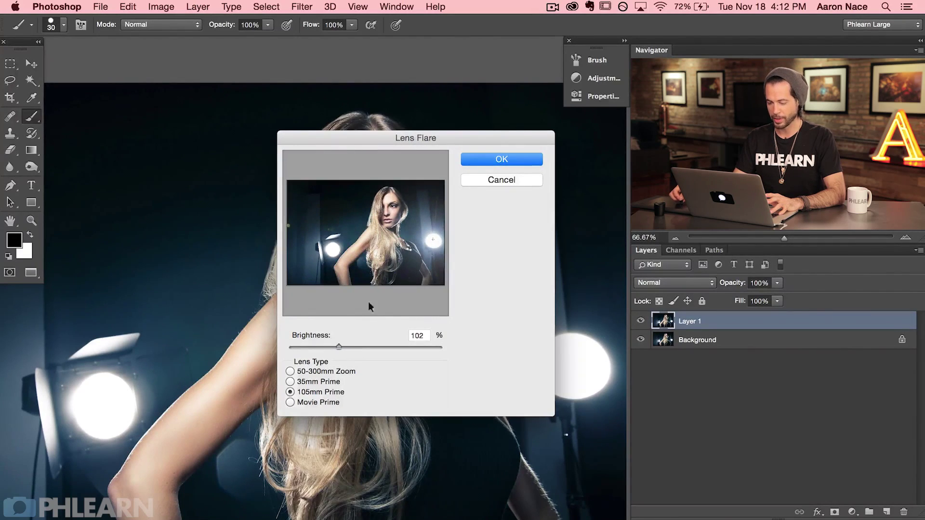
Preview the lens types, settle on 50-300mm Zoom at 80% brightness, and apply
click(307, 371)
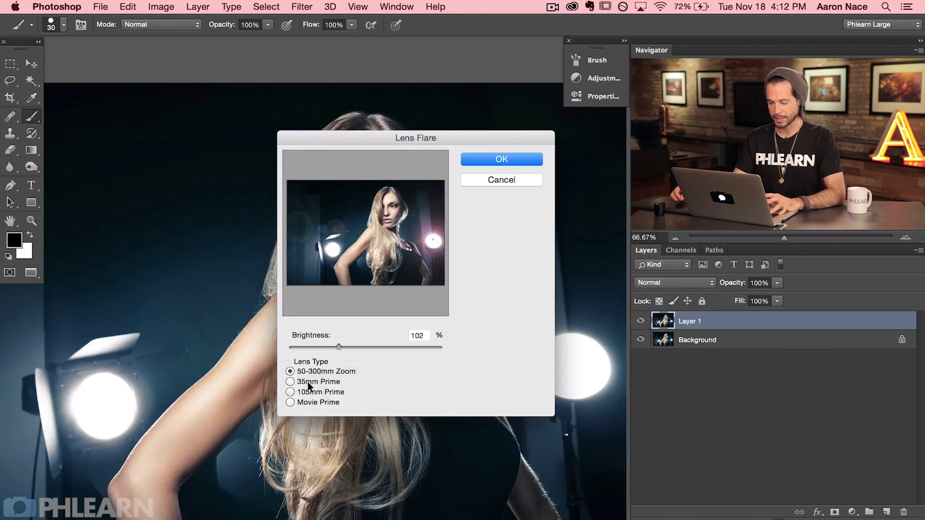
click(307, 382)
click(303, 392)
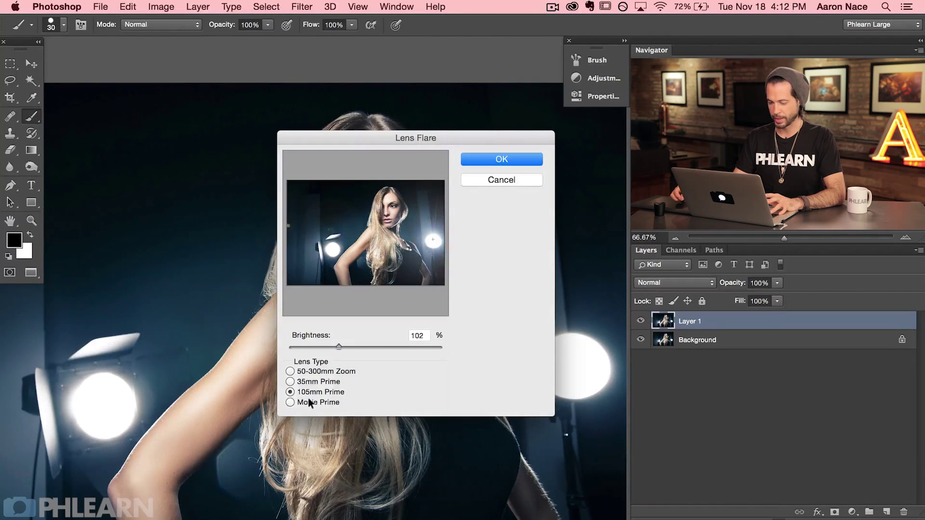
click(304, 402)
click(316, 371)
mouse_move(331, 345)
mouse_down()
mouse_move(299, 345)
mouse_move(364, 345)
mouse_move(320, 346)
mouse_move(320, 338)
mouse_up()
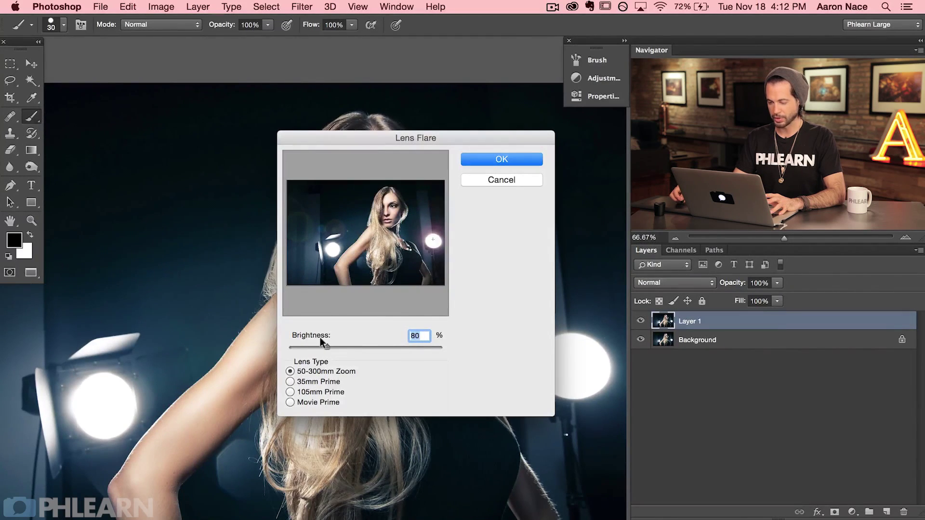
click(499, 159)
drag(429, 335, 414, 330)
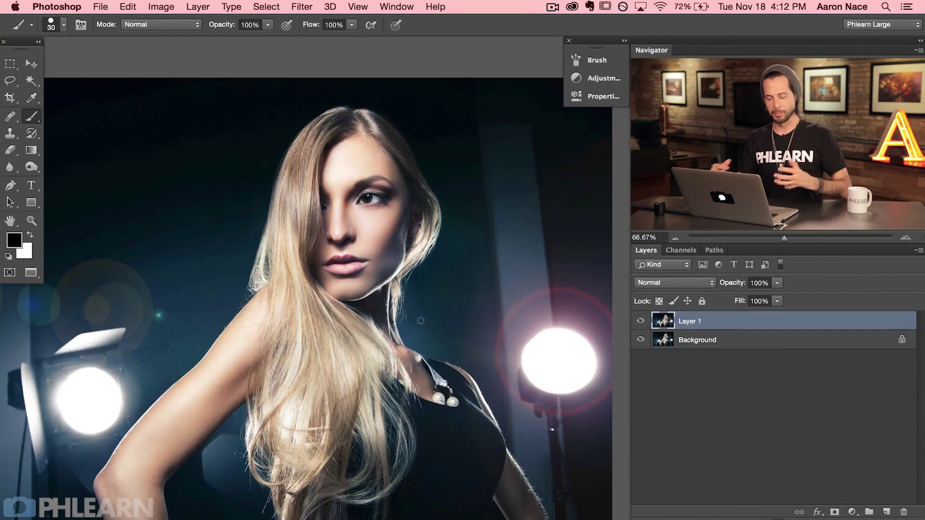
Try sliding the flare layer about 225 px left with the Move tool
key(v)
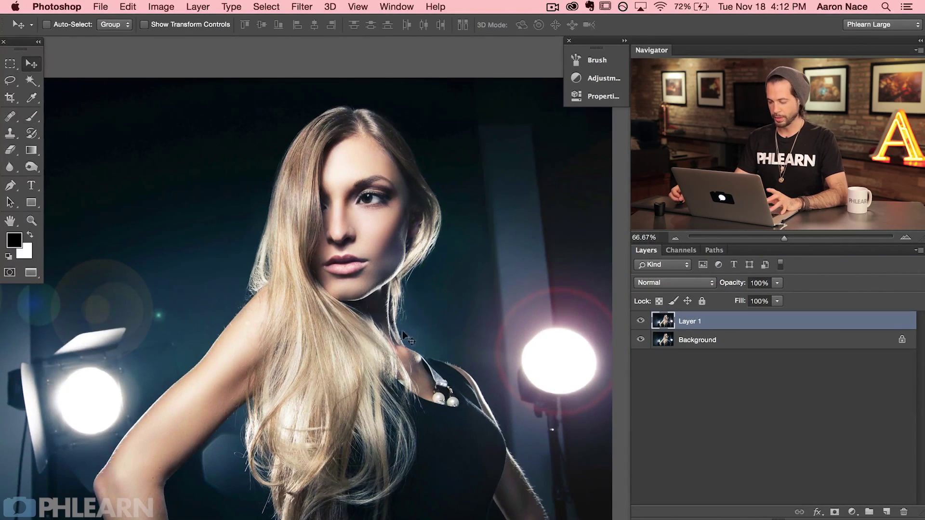
drag(404, 335, 359, 327)
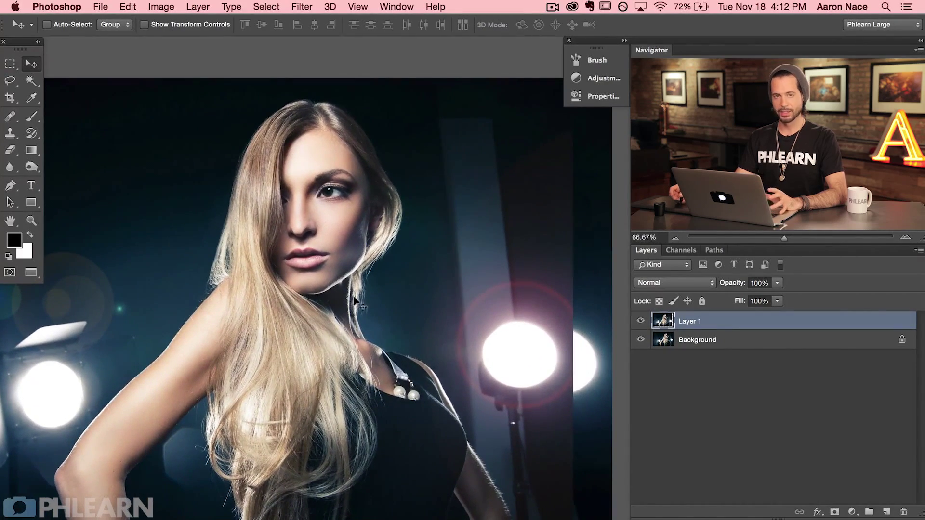
drag(422, 367, 331, 364)
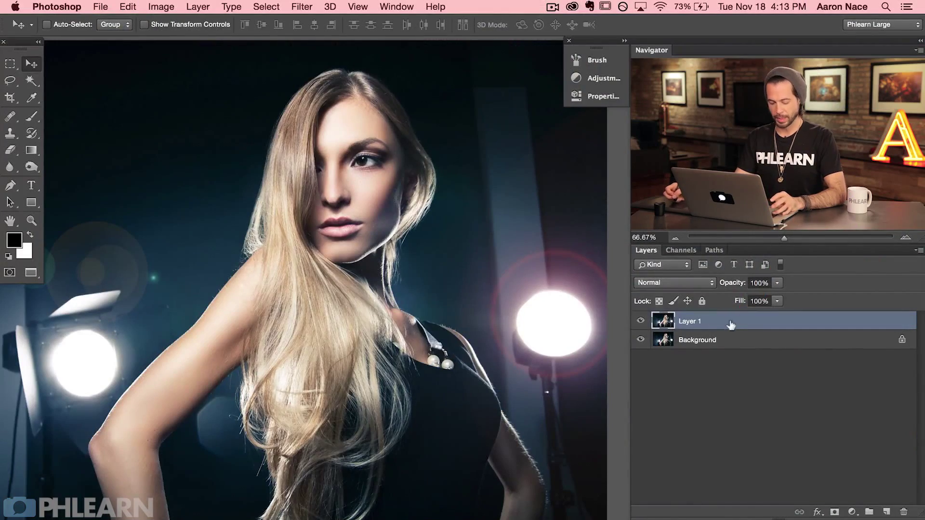
Fill Layer 1 with Black via the Fill dialog
key(shift+F5)
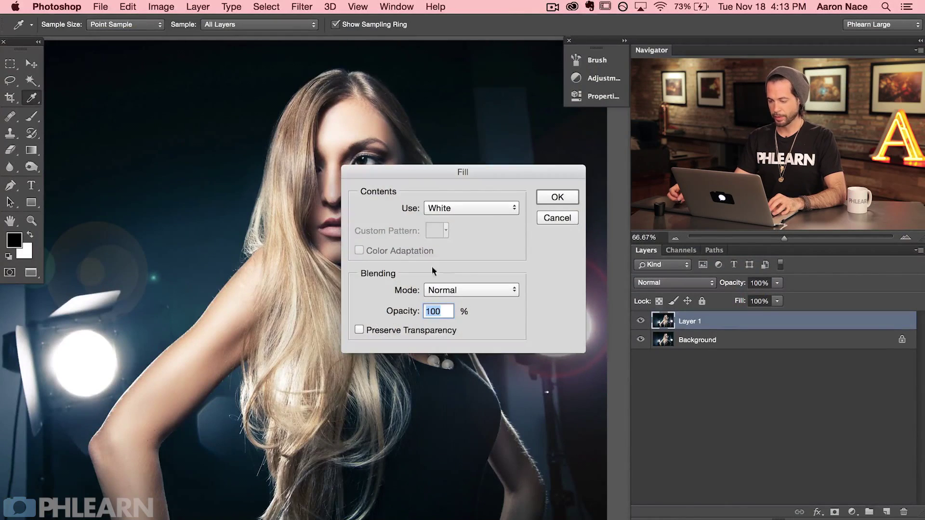
click(461, 208)
click(441, 184)
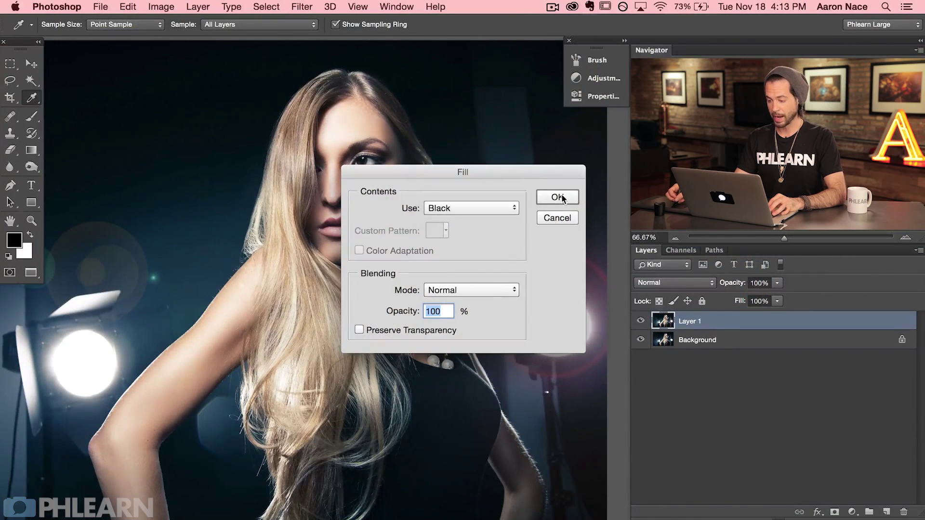
click(559, 196)
key(v)
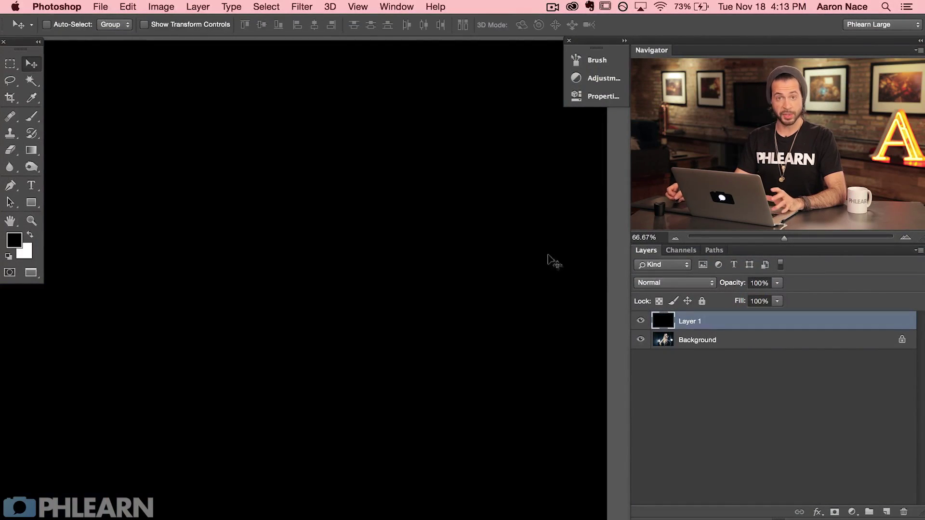
Reapply the last Lens Flare filter to the black Layer 1
click(301, 9)
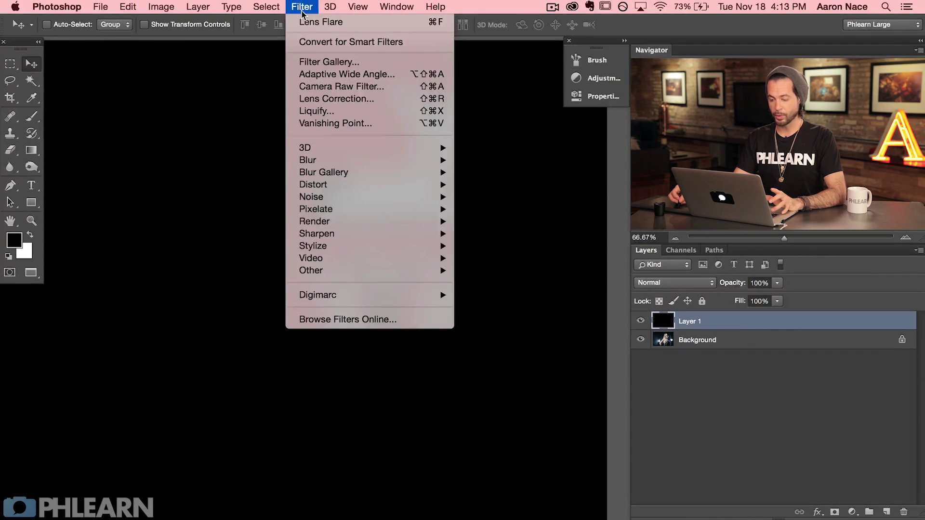
mouse_move(340, 223)
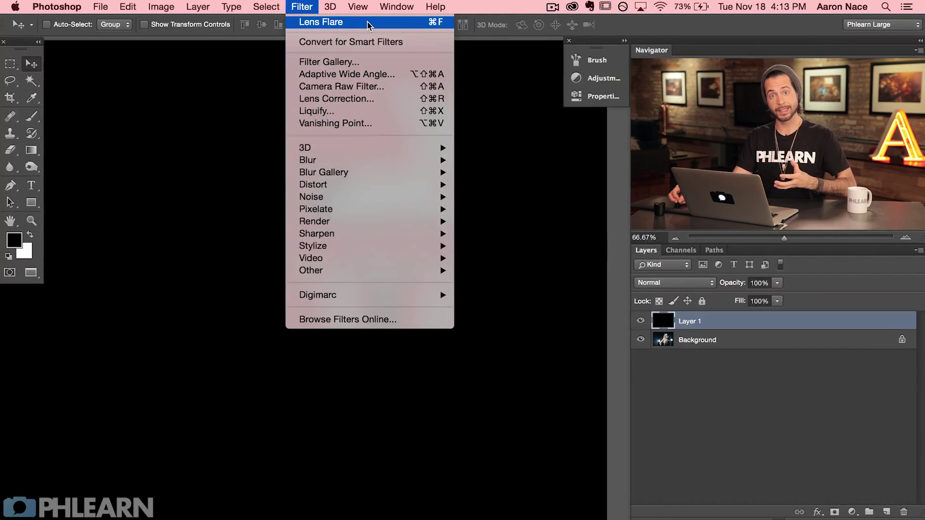
click(370, 24)
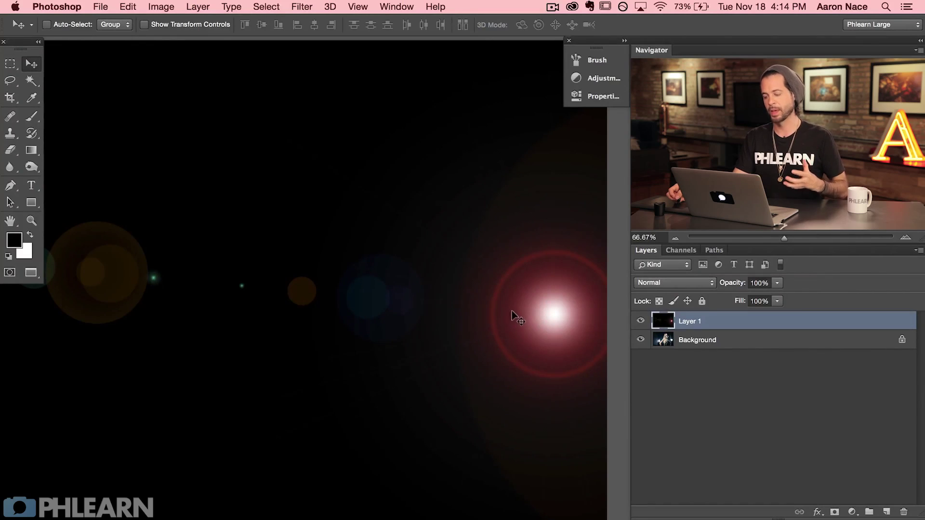
Set Layer 1 to Screen, compare with it hidden and shown, and move the flare onto the right light
click(655, 289)
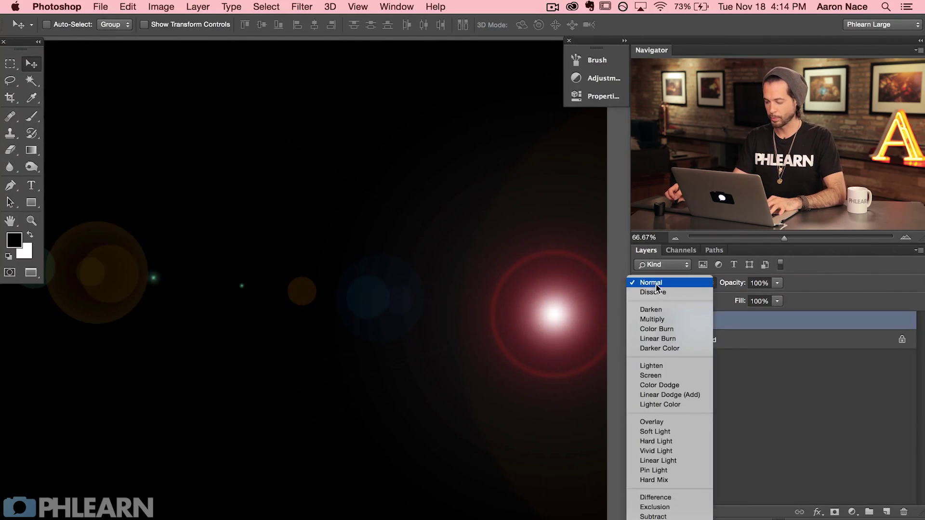
click(665, 374)
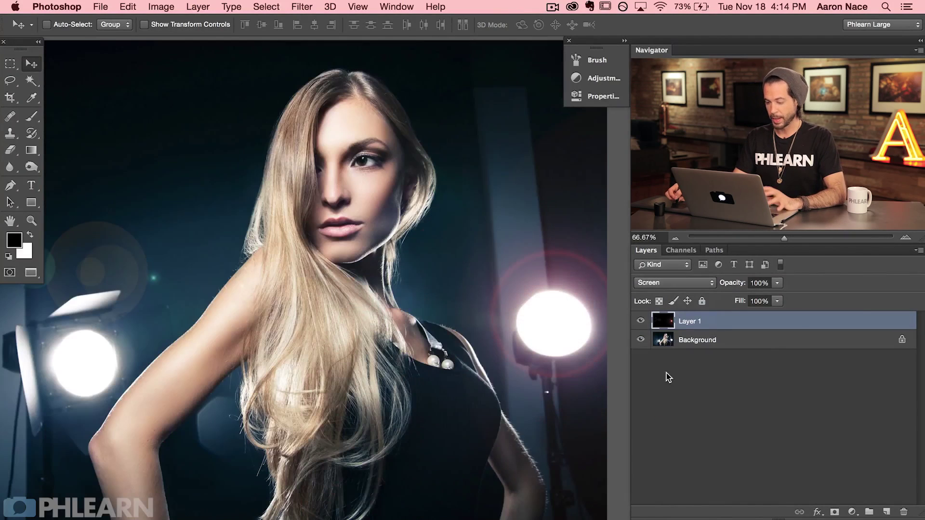
click(640, 322)
click(640, 321)
click(640, 321)
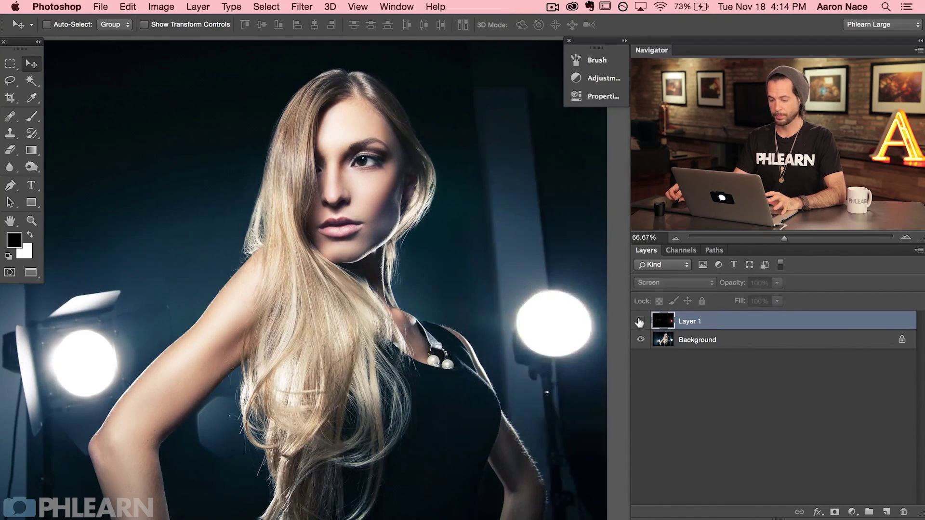
click(640, 321)
drag(491, 429, 520, 417)
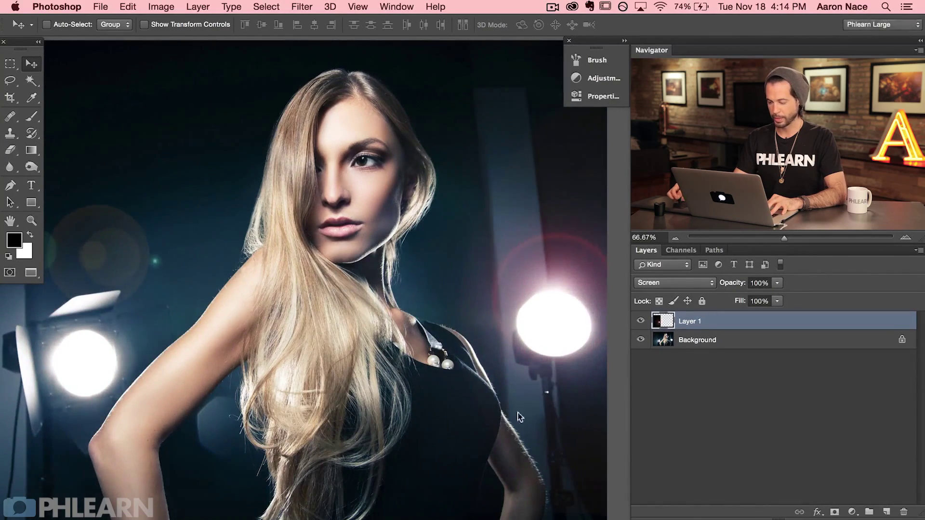
Shift Layer 1's hue to -143 in Hue/Saturation to tint the flares blue
drag(404, 414, 426, 445)
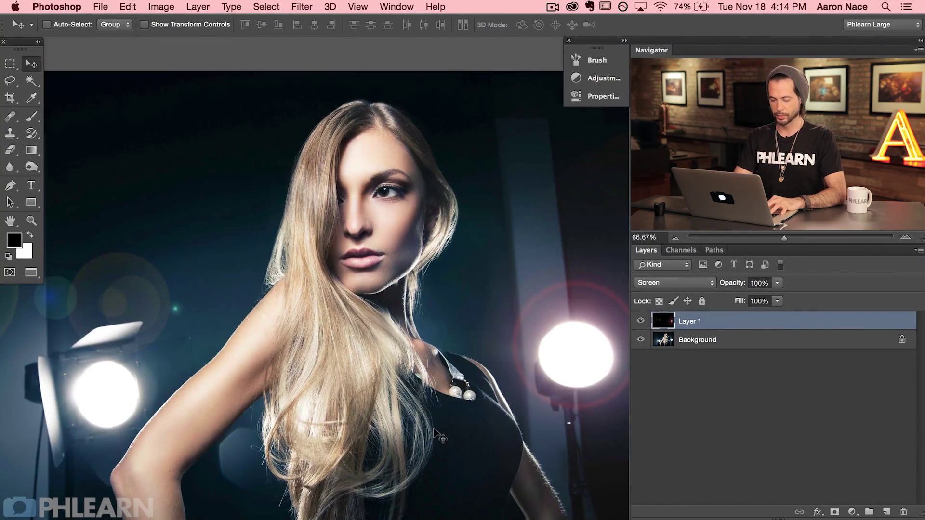
key(super+u)
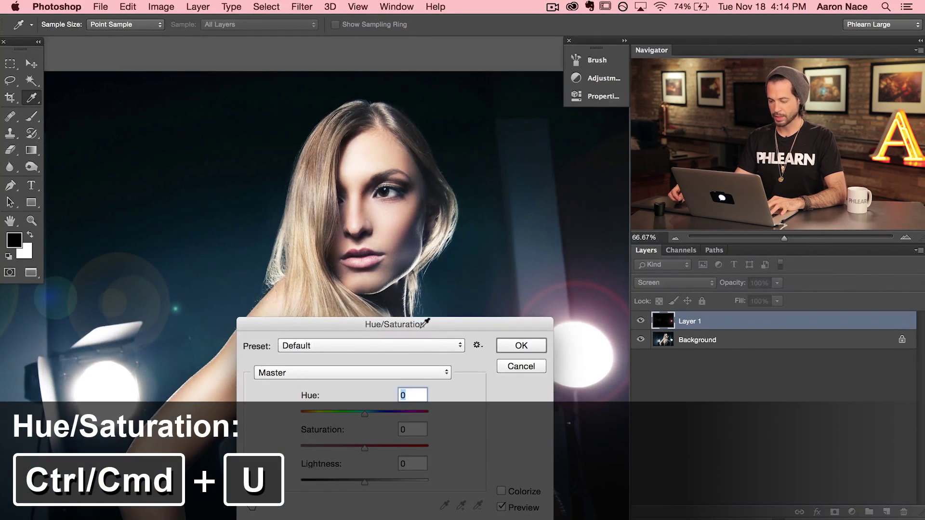
drag(426, 323, 354, 313)
drag(293, 404, 238, 408)
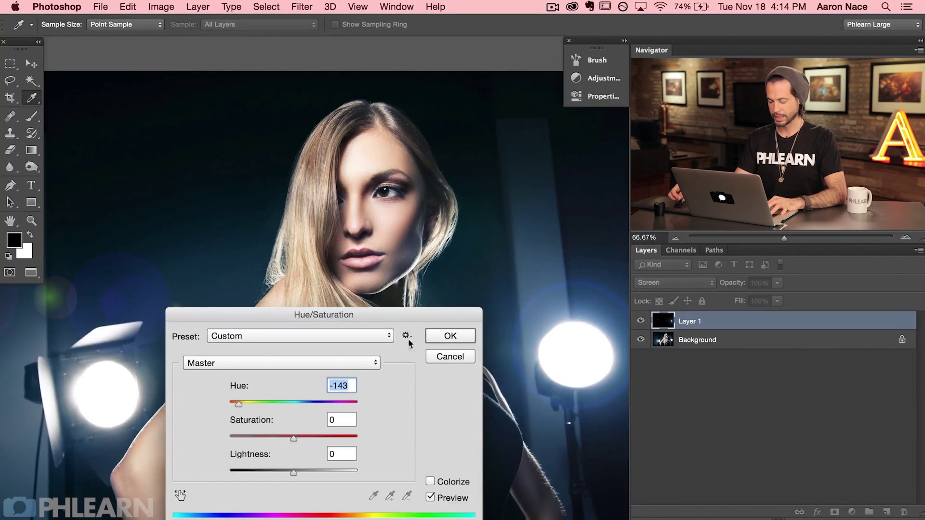
click(451, 337)
Undo and redo the hue shift to compare, then pan to the right side of the photo
key(super+z)
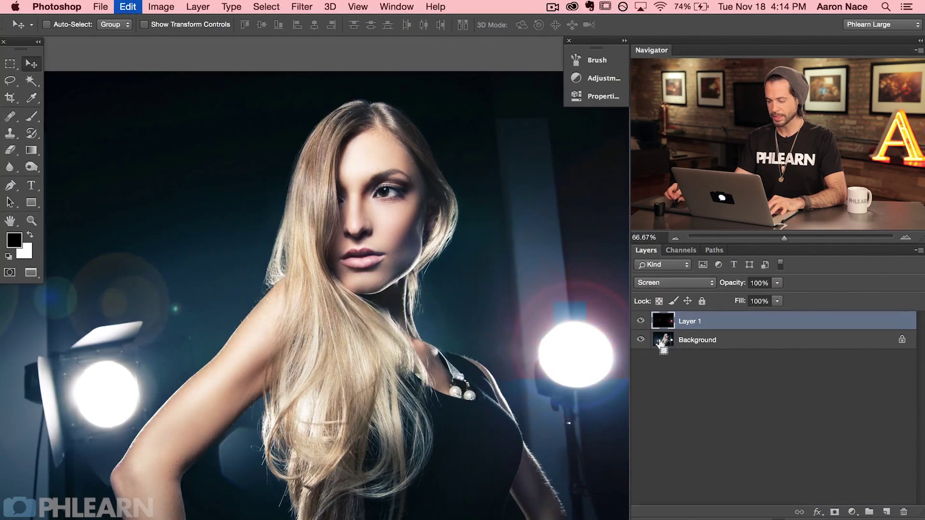
key(super+z)
drag(376, 401, 588, 426)
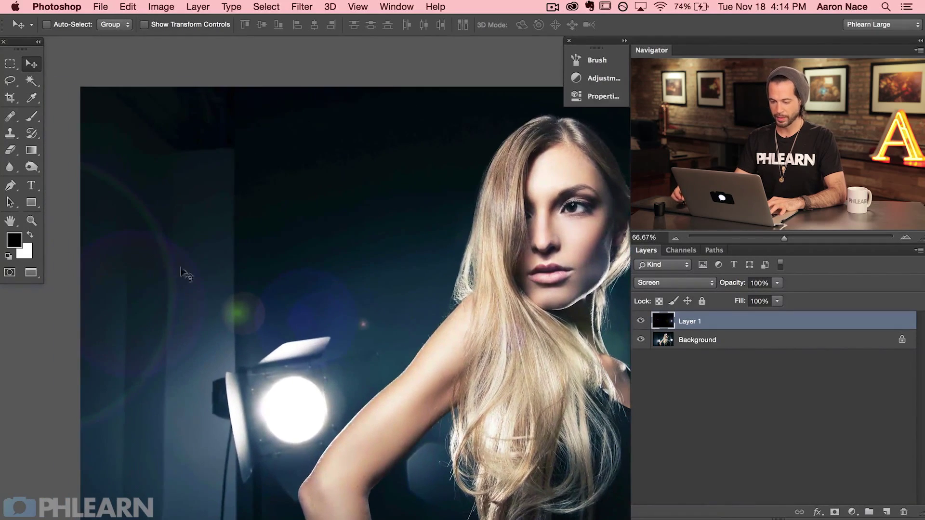
drag(343, 372, 296, 363)
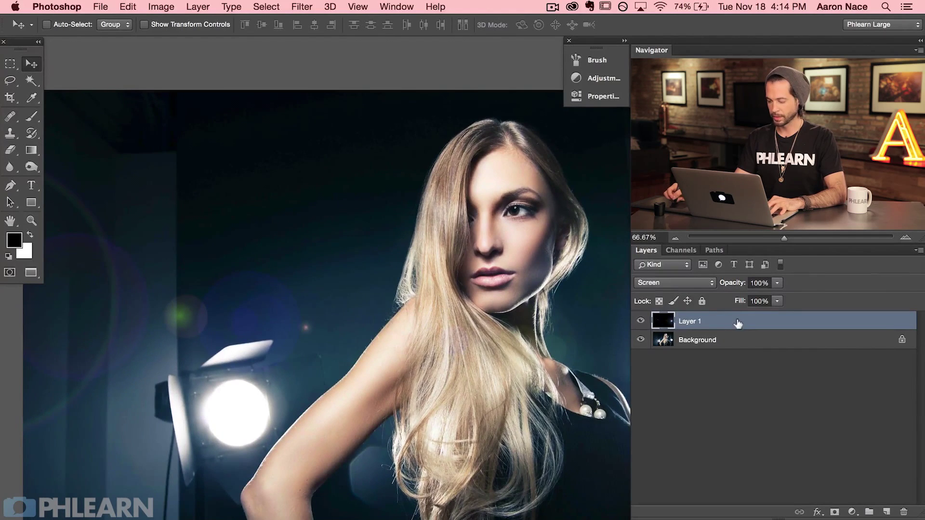
Blur Layer 1 with a 23.3 px Gaussian Blur and compare it hidden and shown
key(super+alt+f)
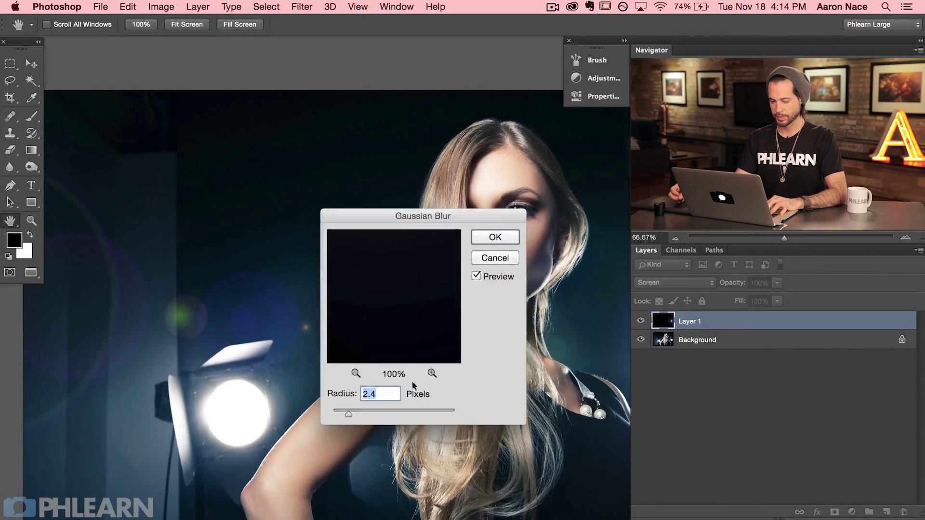
click(386, 410)
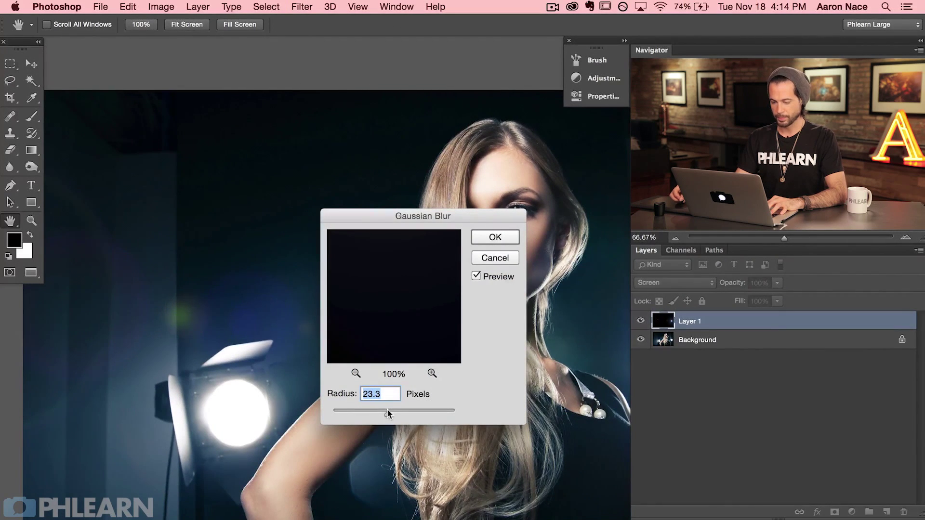
click(499, 238)
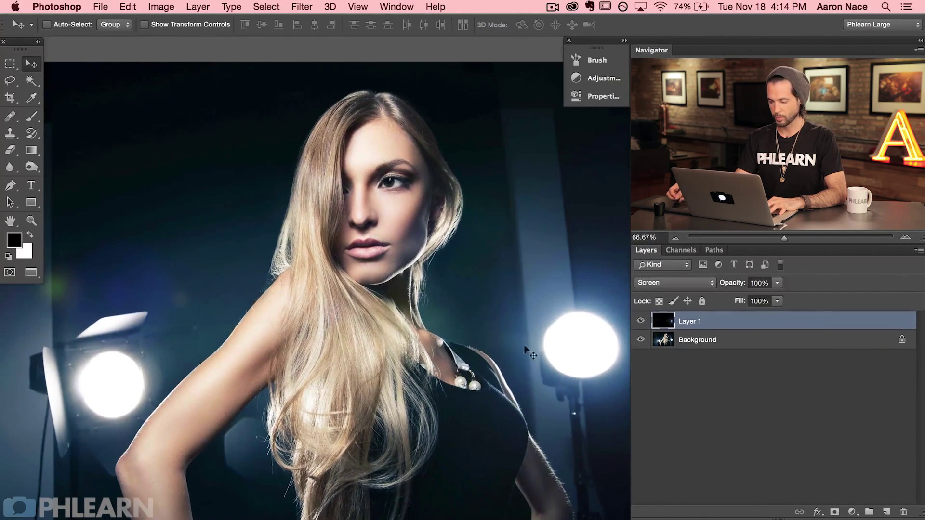
click(640, 321)
click(640, 321)
click(641, 321)
click(641, 321)
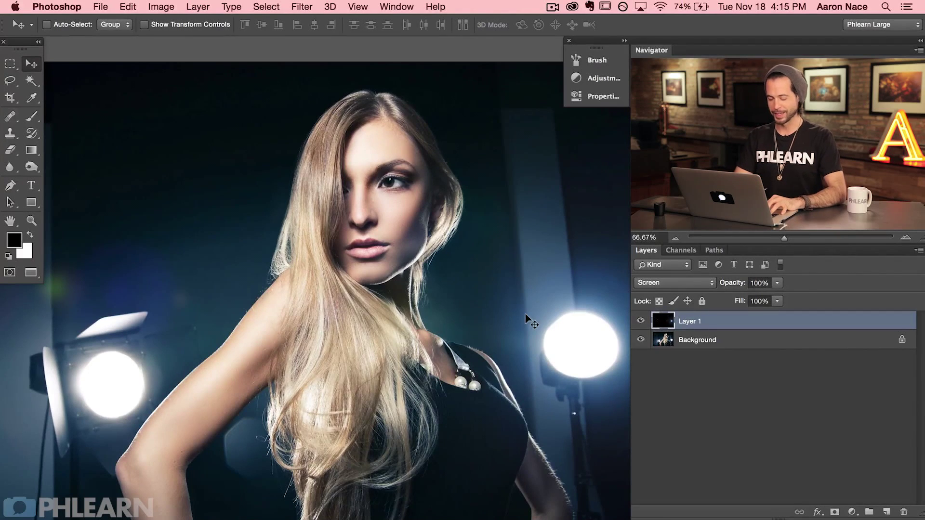
Create Layer 2, stamp visible into it, and render a lens flare centred on the left light
key(super+alt+shift+n)
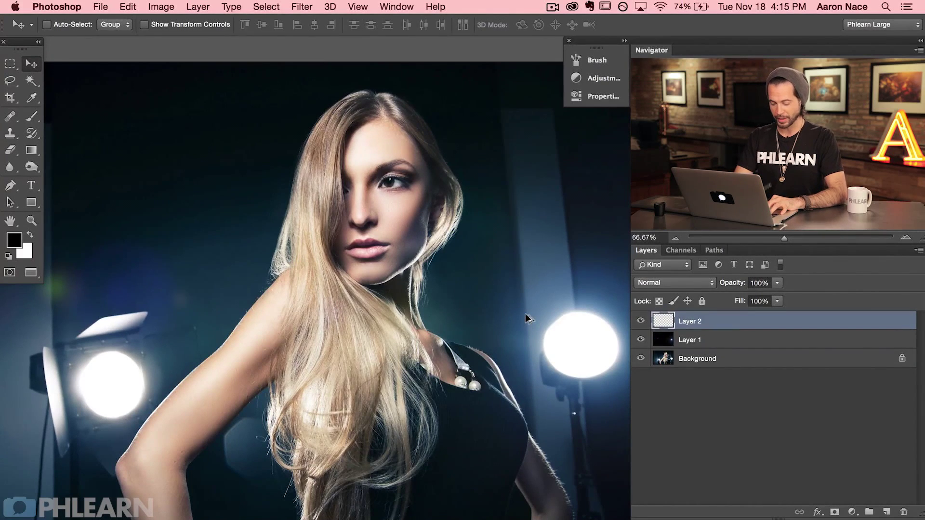
key(super+alt+shift+e)
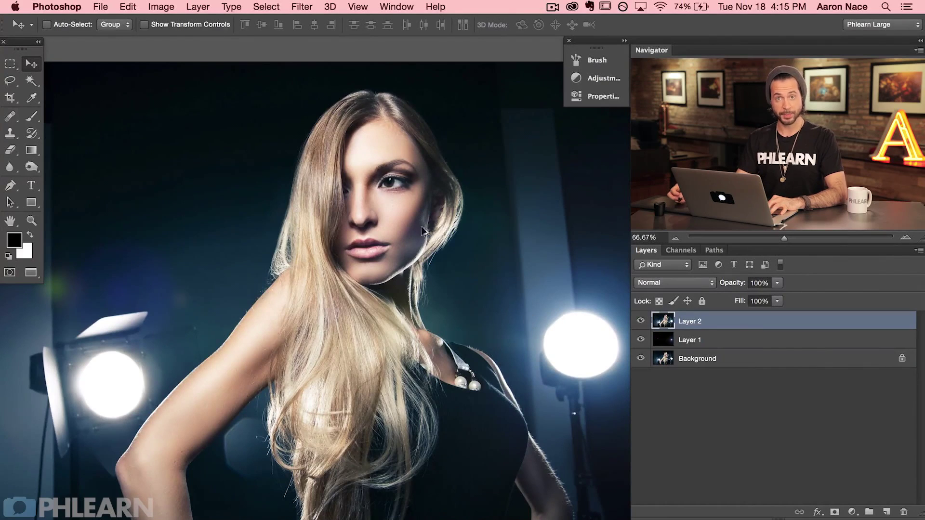
click(302, 7)
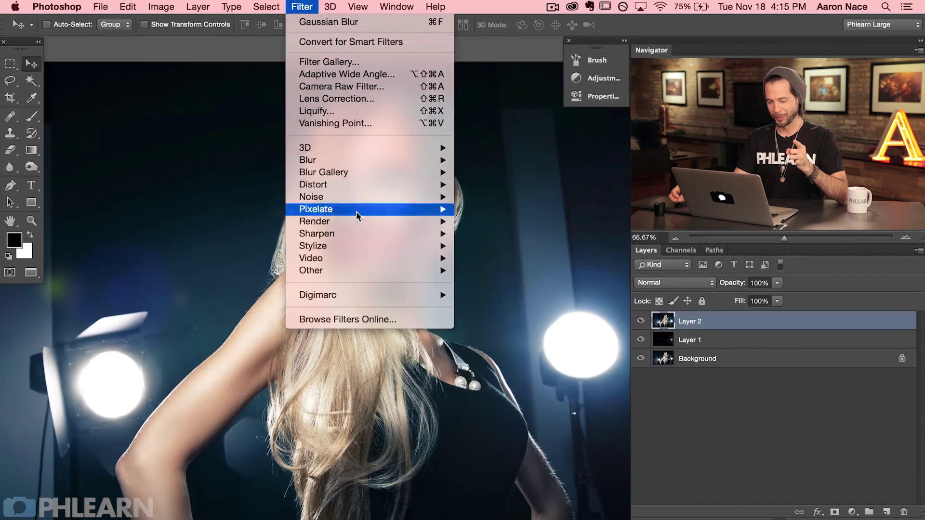
mouse_move(358, 224)
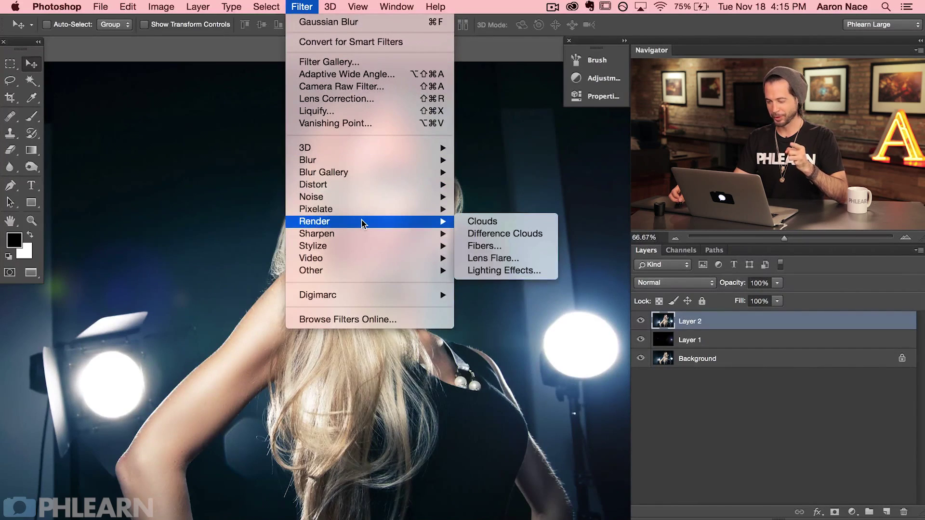
click(492, 259)
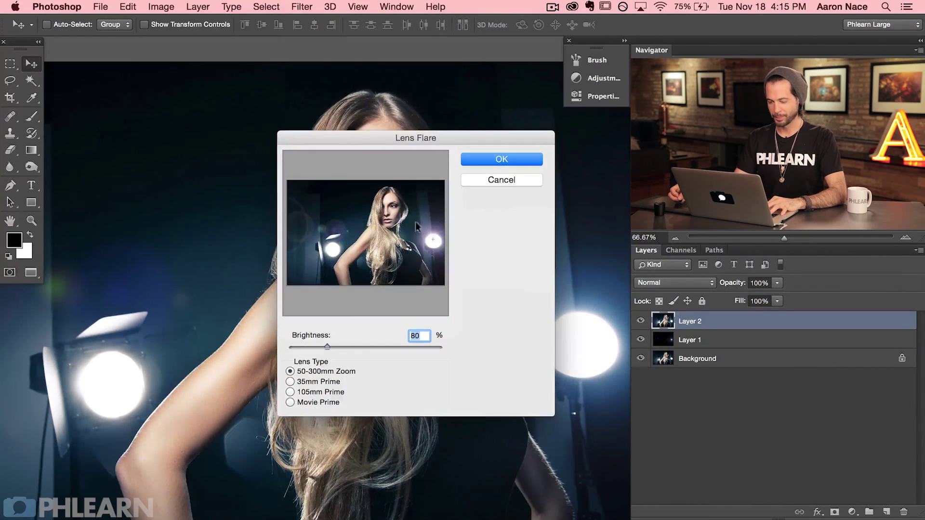
drag(428, 241, 327, 250)
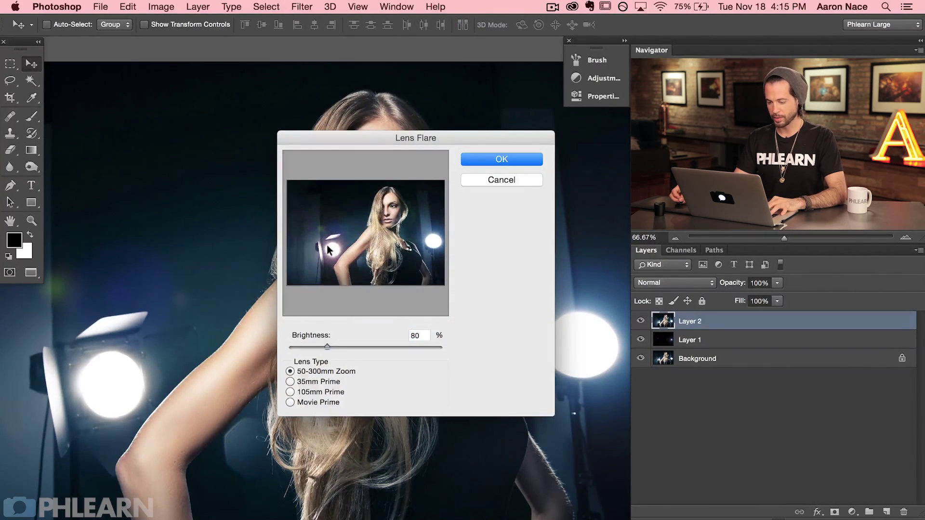
click(512, 159)
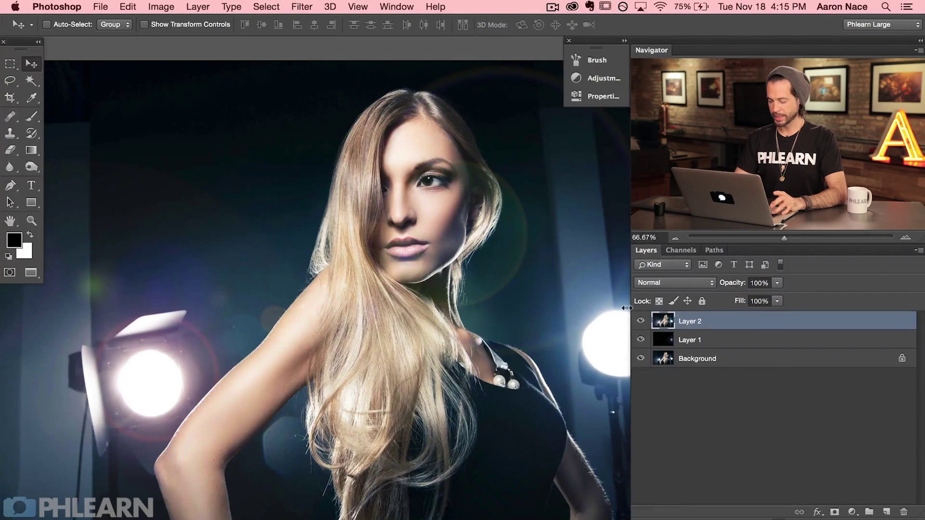
Fill Layer 2 with Black and repeat the lens flare on it
key(shift+BackSpace)
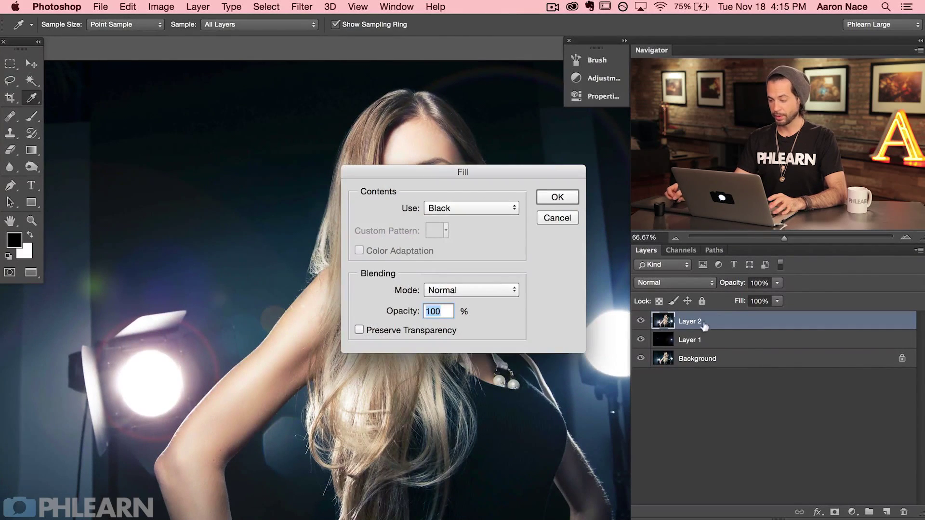
click(481, 209)
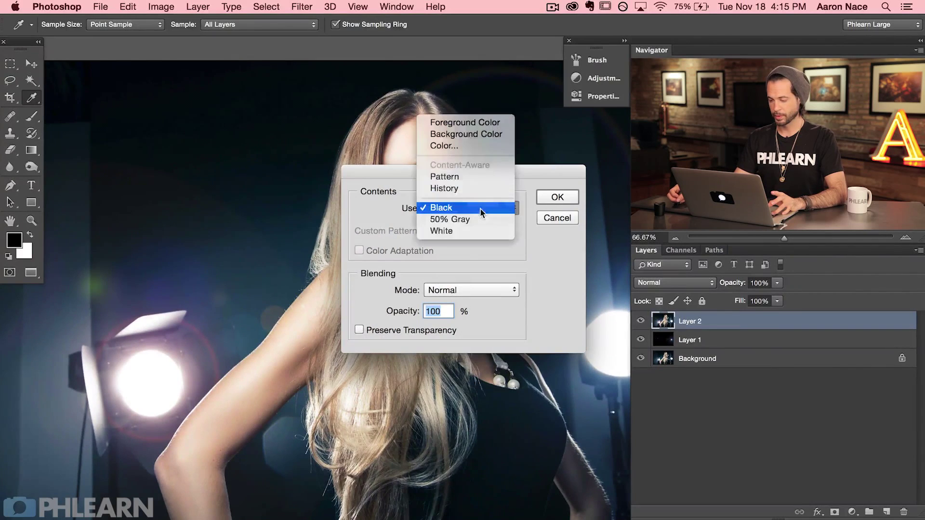
click(480, 209)
click(556, 197)
key(v)
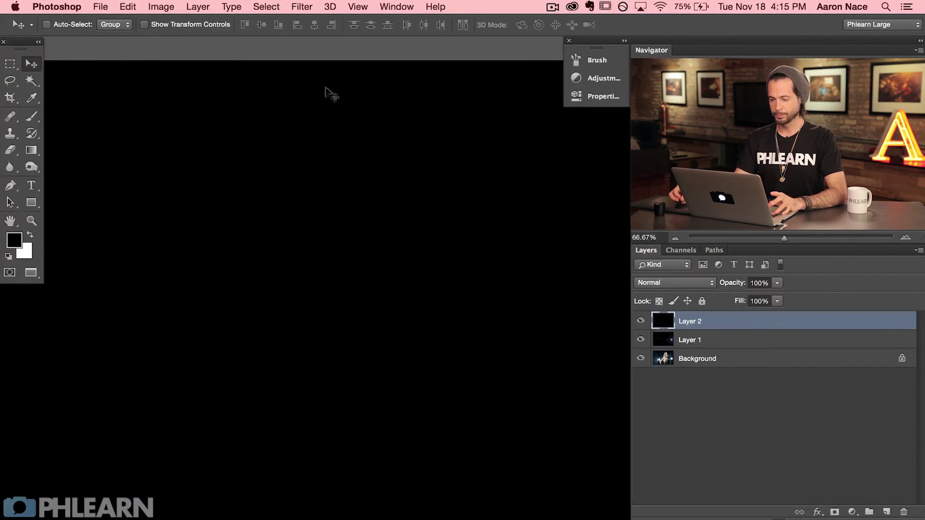
click(302, 6)
click(310, 20)
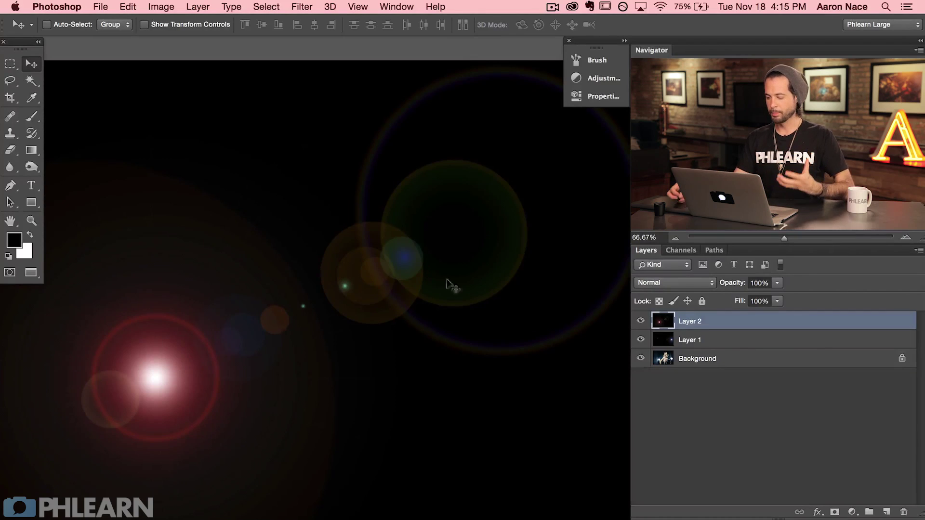
Blend Layer 2 in Screen at 71% opacity and compare it hidden and shown
click(658, 284)
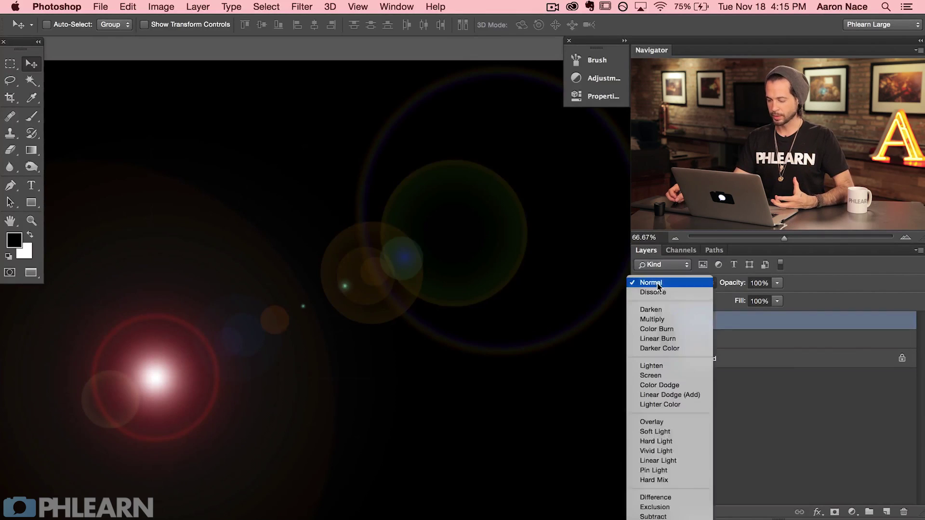
click(659, 376)
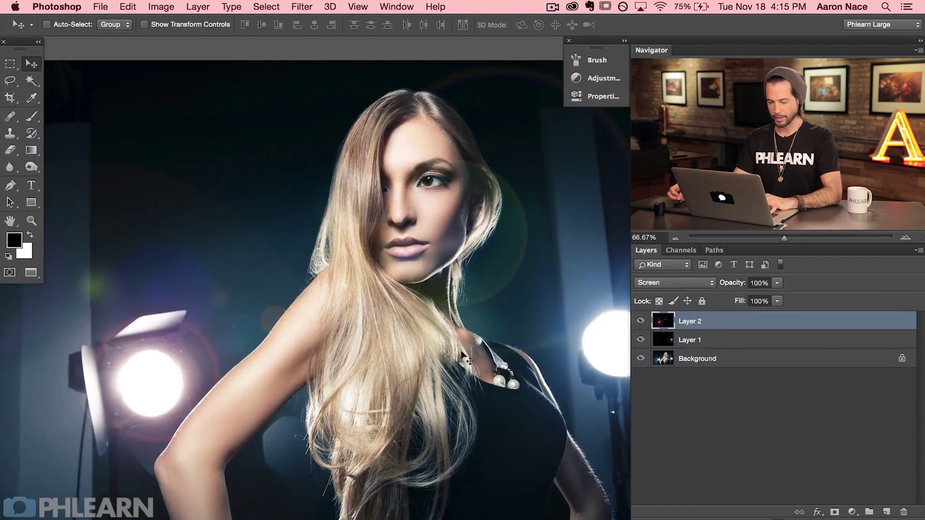
drag(726, 282, 713, 281)
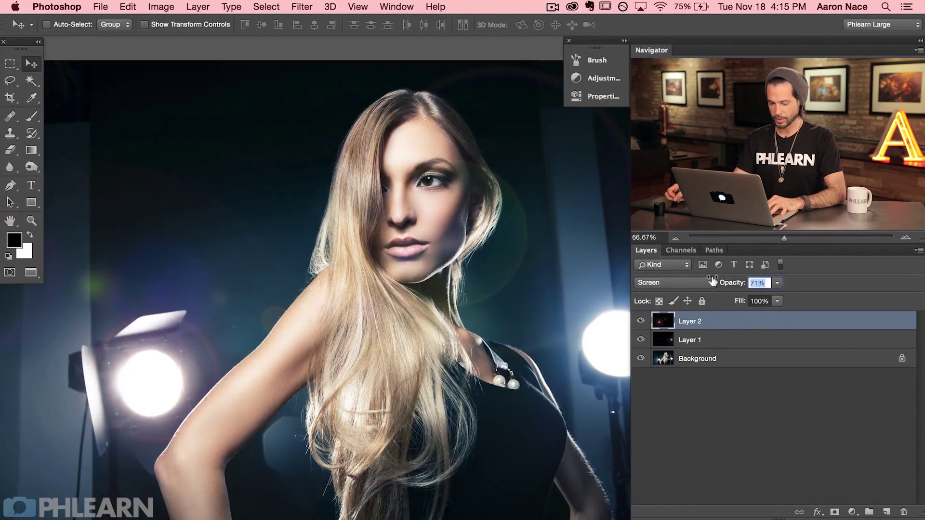
click(640, 321)
click(640, 321)
click(640, 321)
click(640, 321)
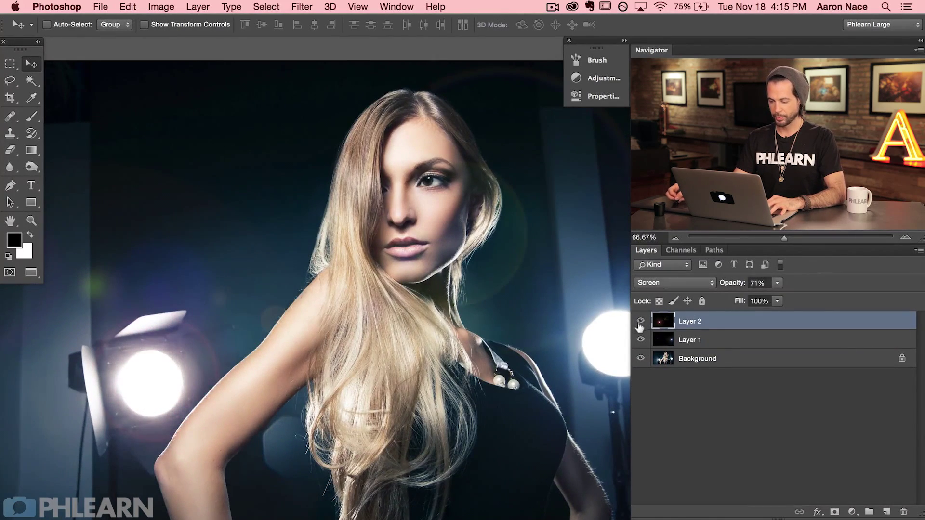
Apply the 23.3 px Gaussian Blur to Layer 2, then select Layer 1 with Layer 2
key(super+alt+f)
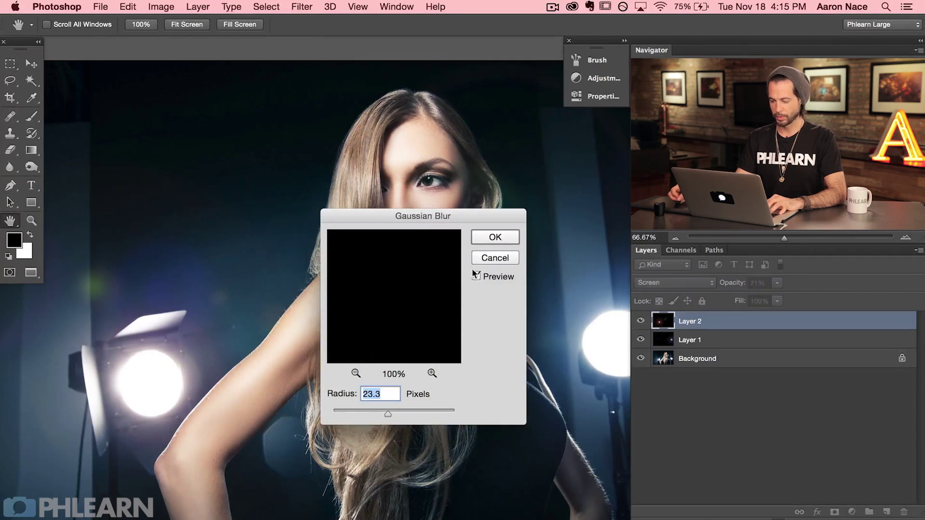
click(495, 237)
key(v)
scroll(518, 351, right, 3)
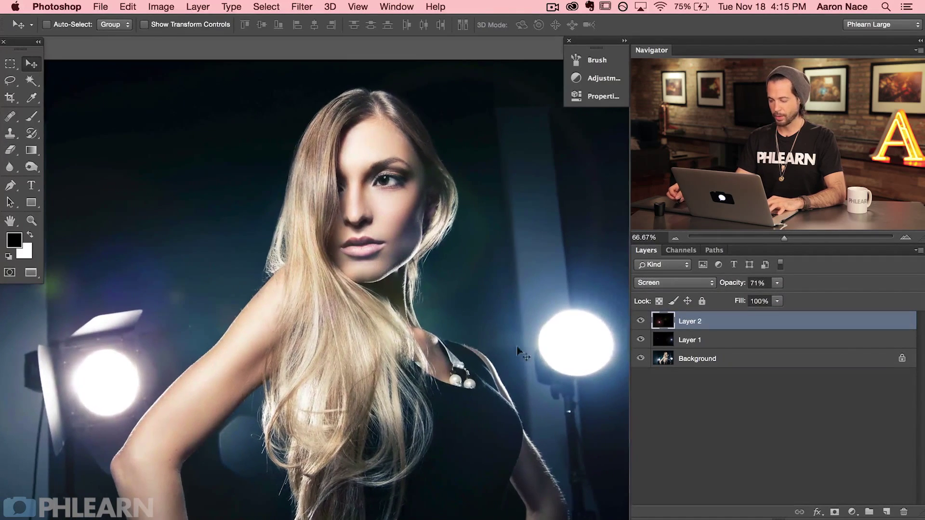
shift+click(741, 339)
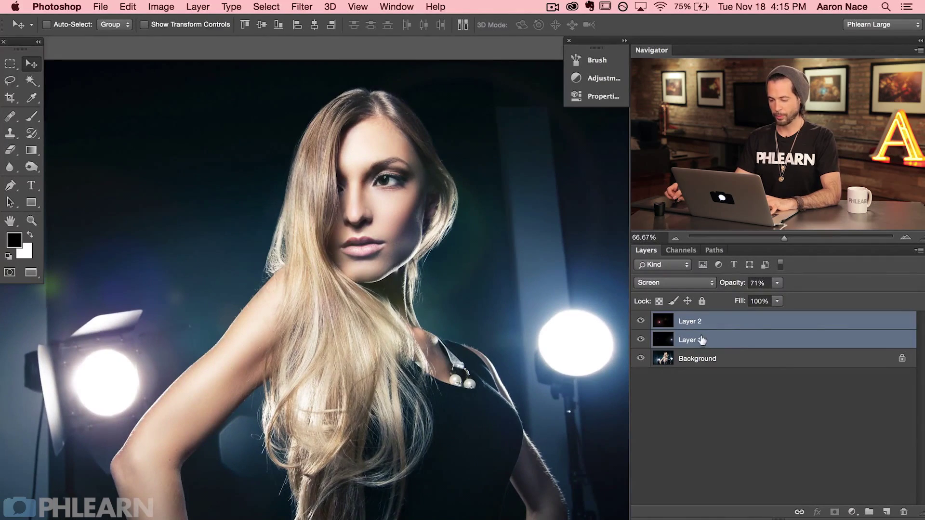